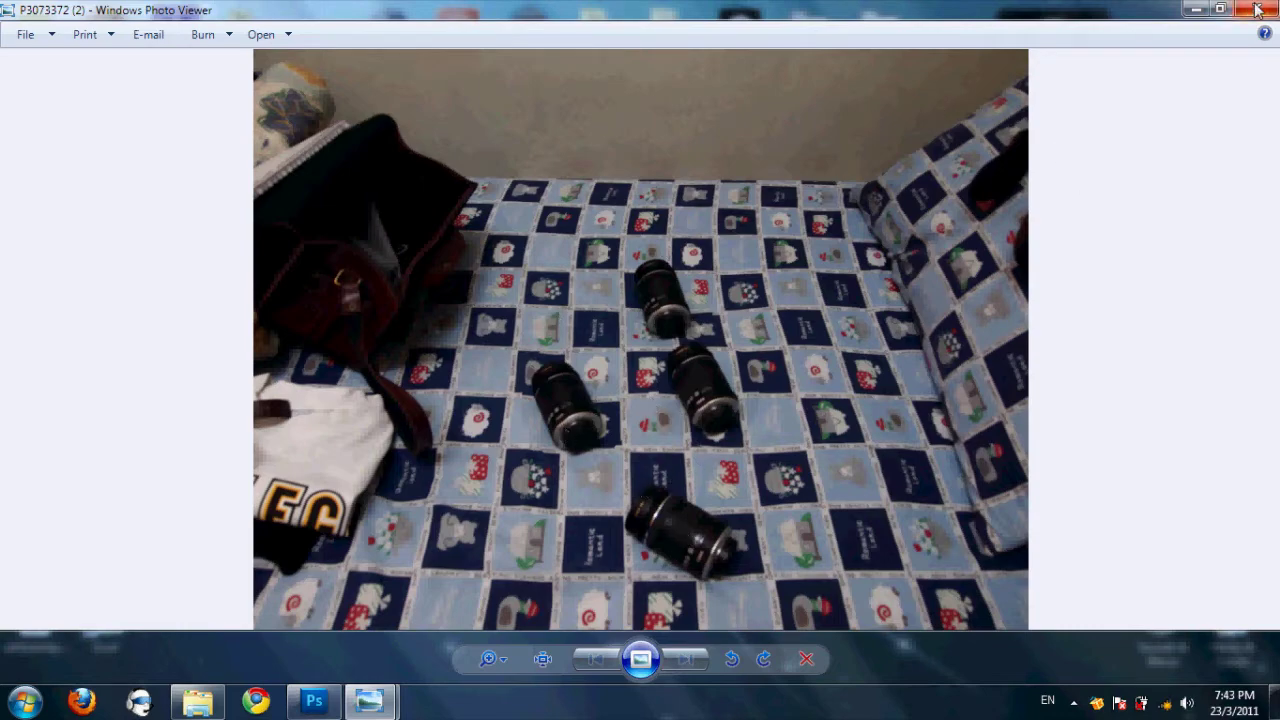
Step: Page through the single-lens bed photos from the Layer Editing folder in Photo Viewer, then close it
{"action": "left_click", "coordinate": [1196, 8]}
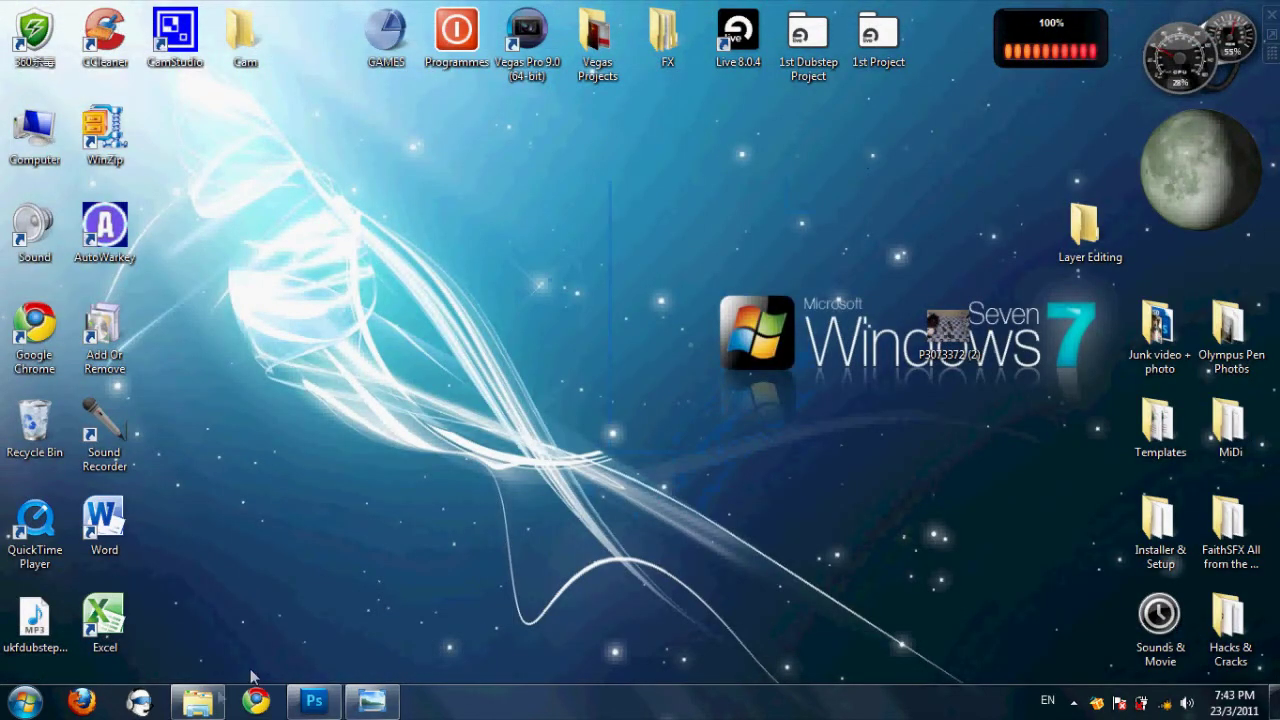
{"action": "left_click", "coordinate": [197, 702]}
{"action": "left_click_drag", "start_coordinate": [1138, 318], "coordinate": [700, 255]}
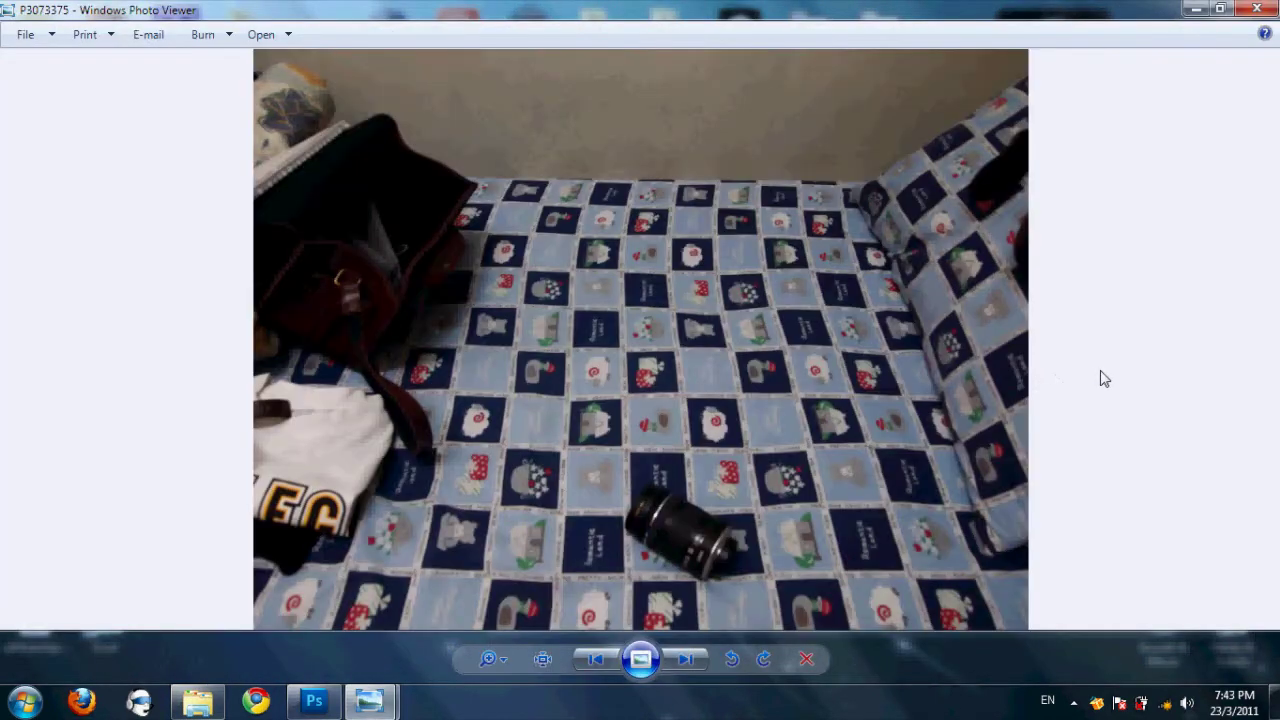
{"action": "left_click", "coordinate": [697, 665]}
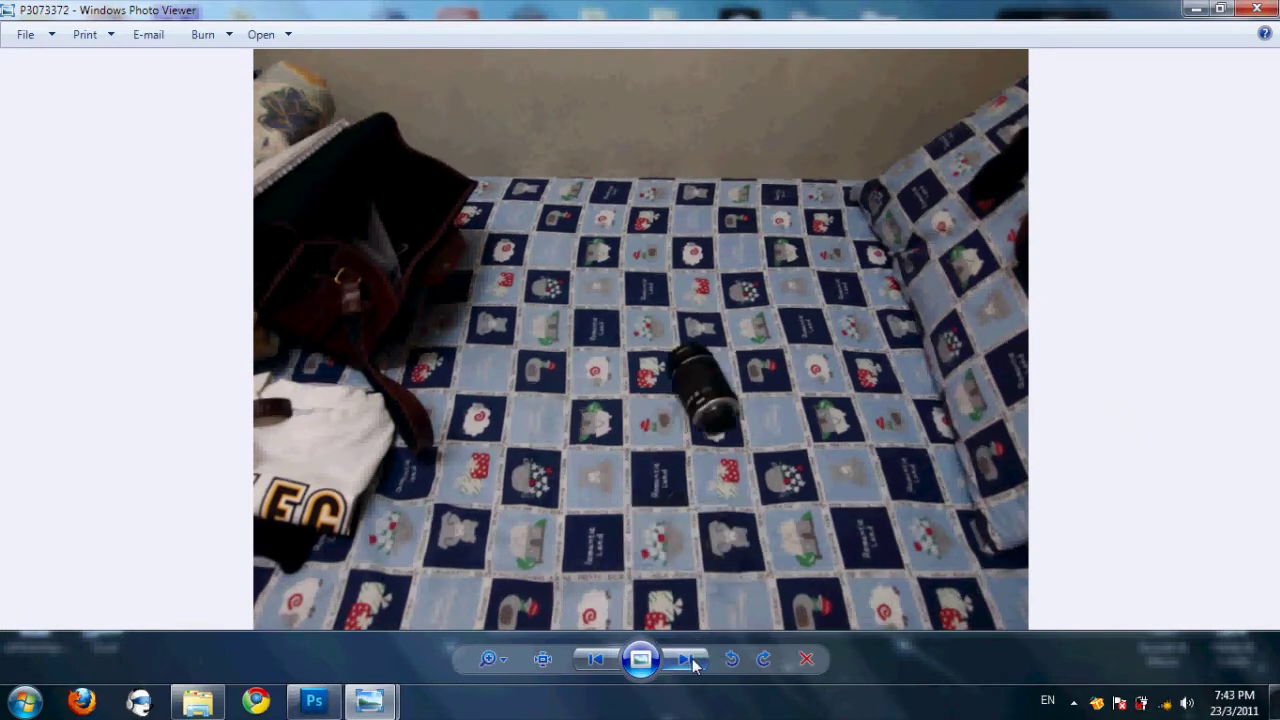
{"action": "left_click", "coordinate": [697, 665]}
{"action": "left_click", "coordinate": [697, 665]}
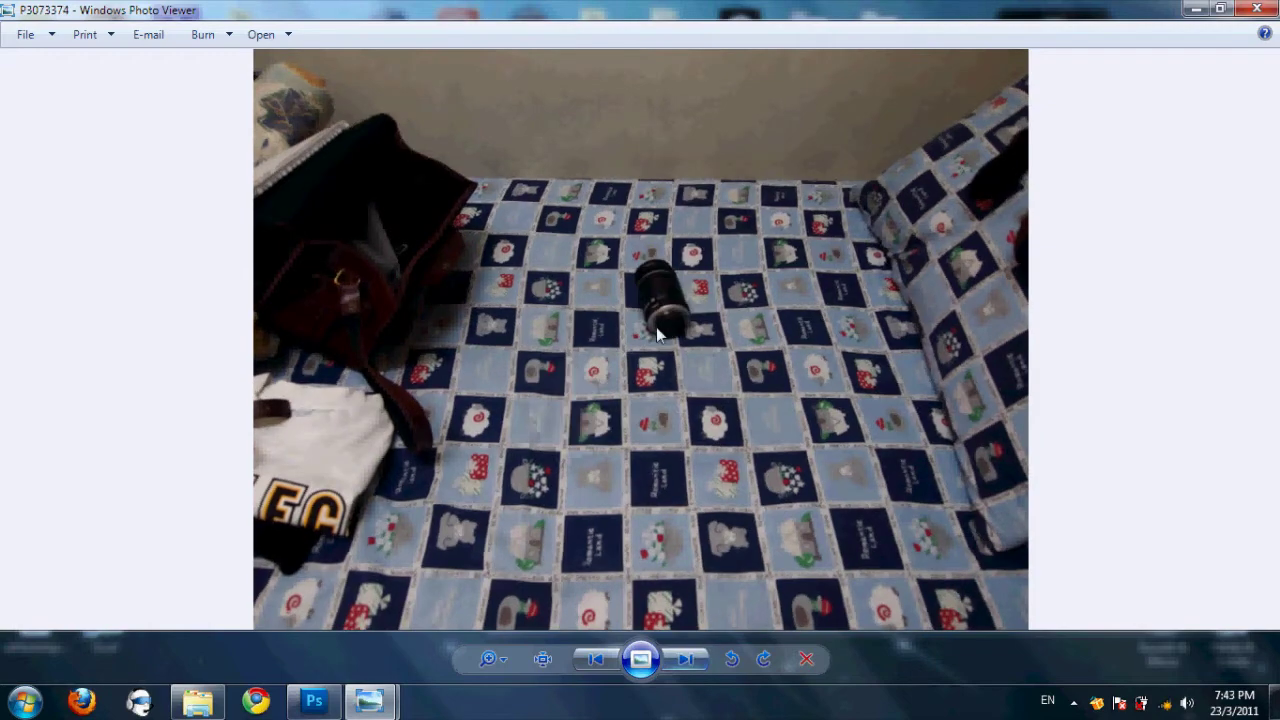
{"action": "left_click", "coordinate": [1257, 9]}
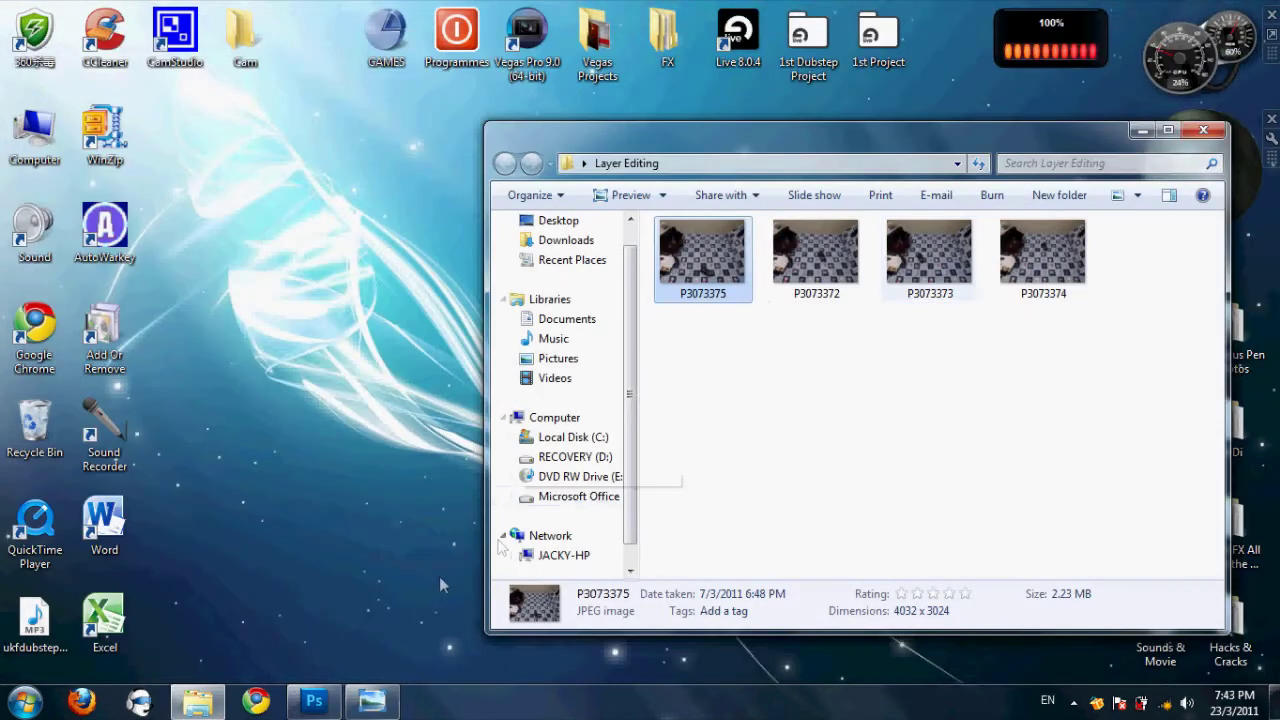
Step: Open P3073375 in Photoshop and place P3073372 over it as a new layer
{"action": "left_click_drag", "start_coordinate": [714, 278], "coordinate": [418, 437]}
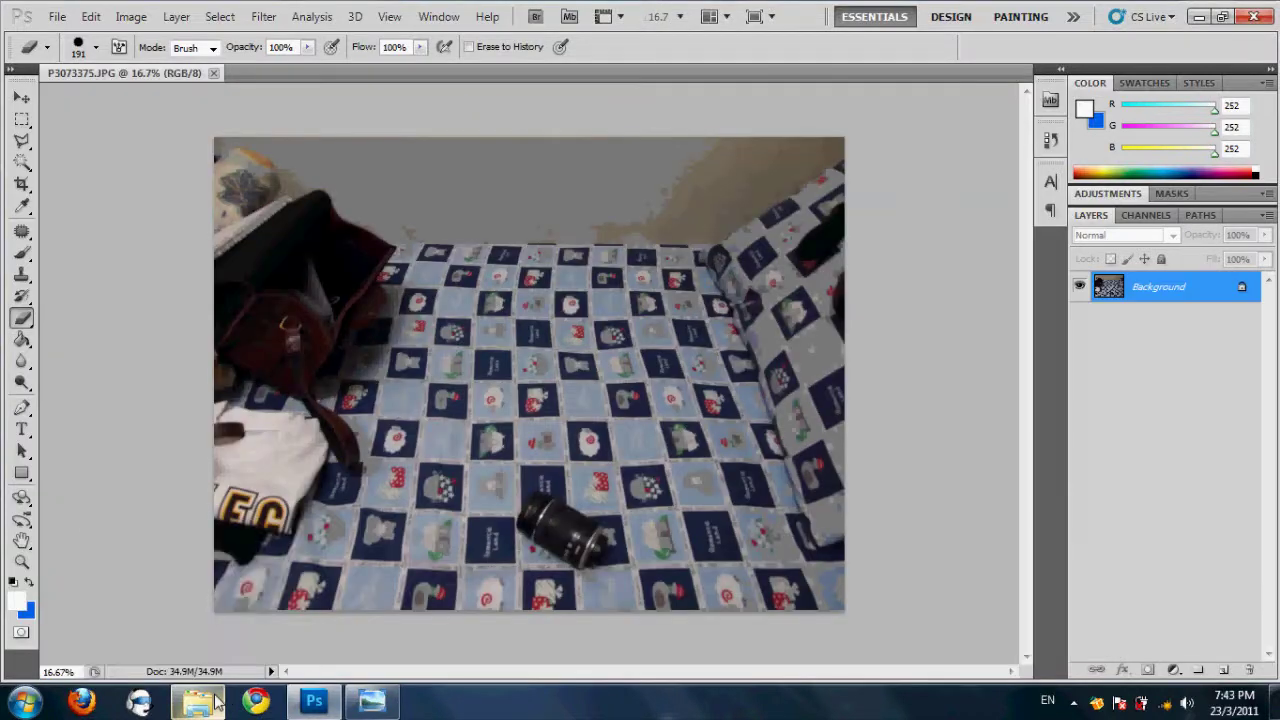
{"action": "left_click", "coordinate": [198, 702]}
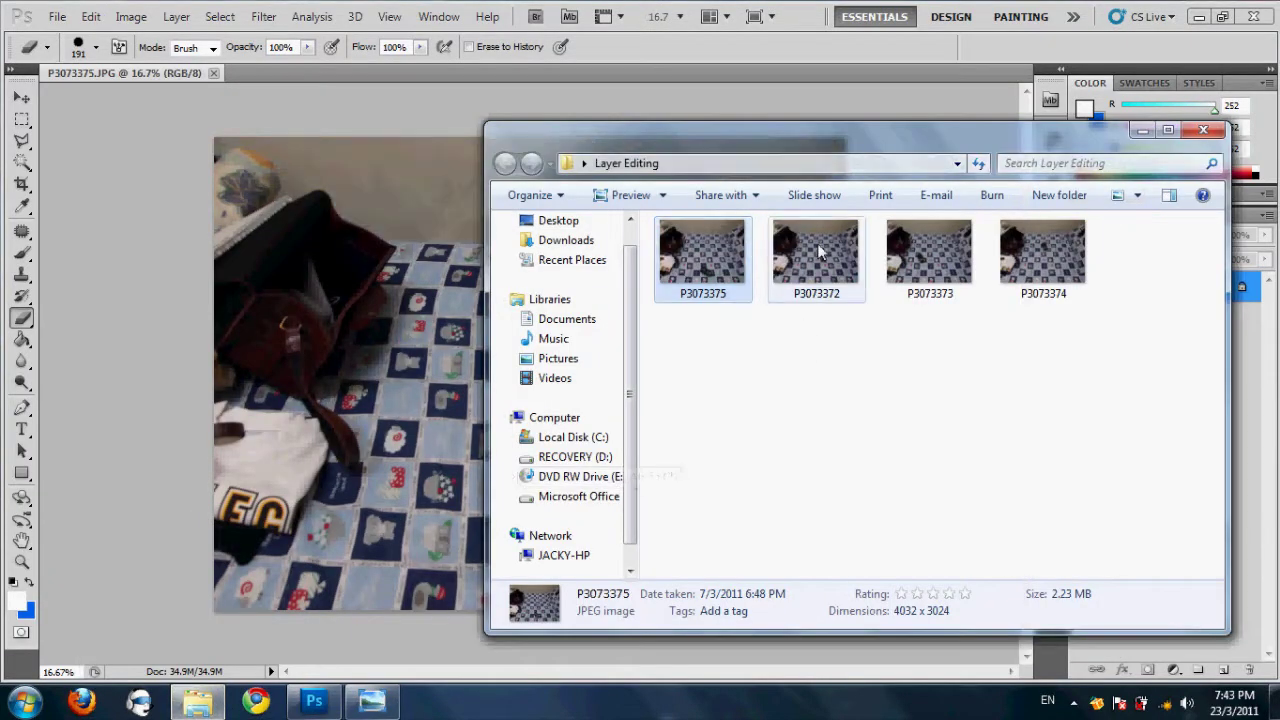
{"action": "left_click_drag", "start_coordinate": [820, 252], "coordinate": [365, 347]}
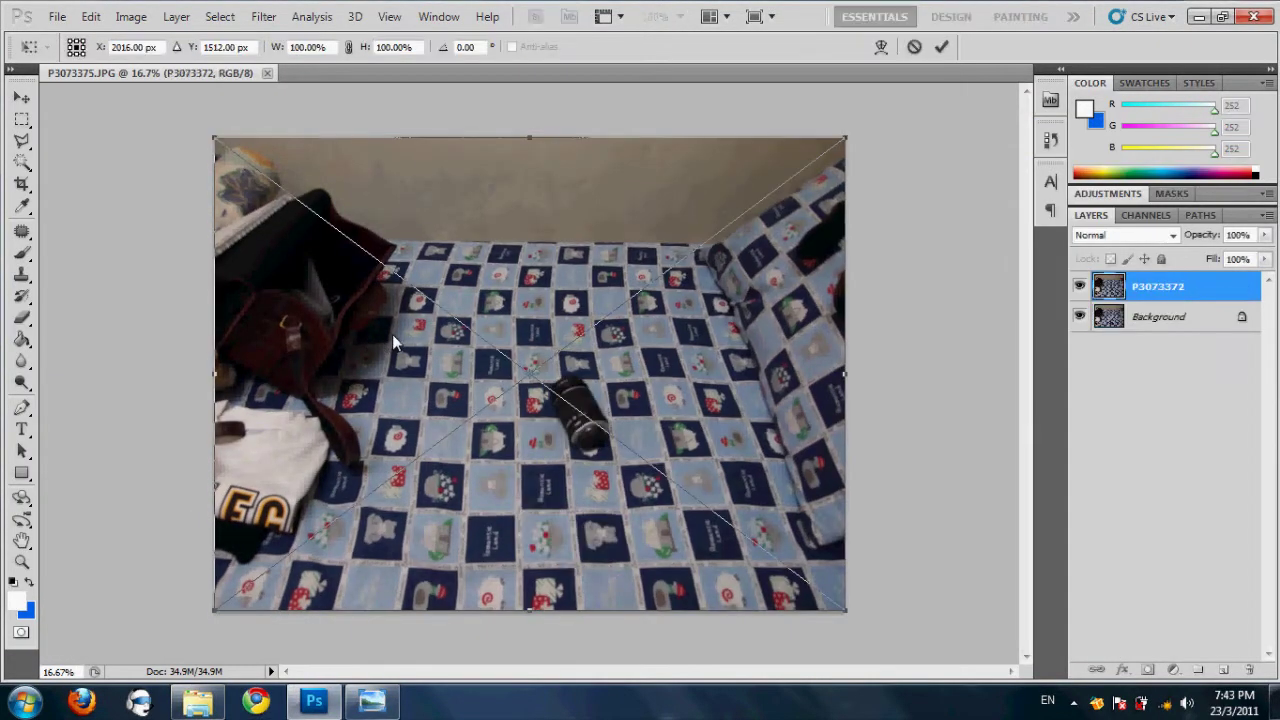
{"action": "key", "text": "Return"}
Step: Convert the locked Background into an editable Layer 1
{"action": "key", "text": "e"}
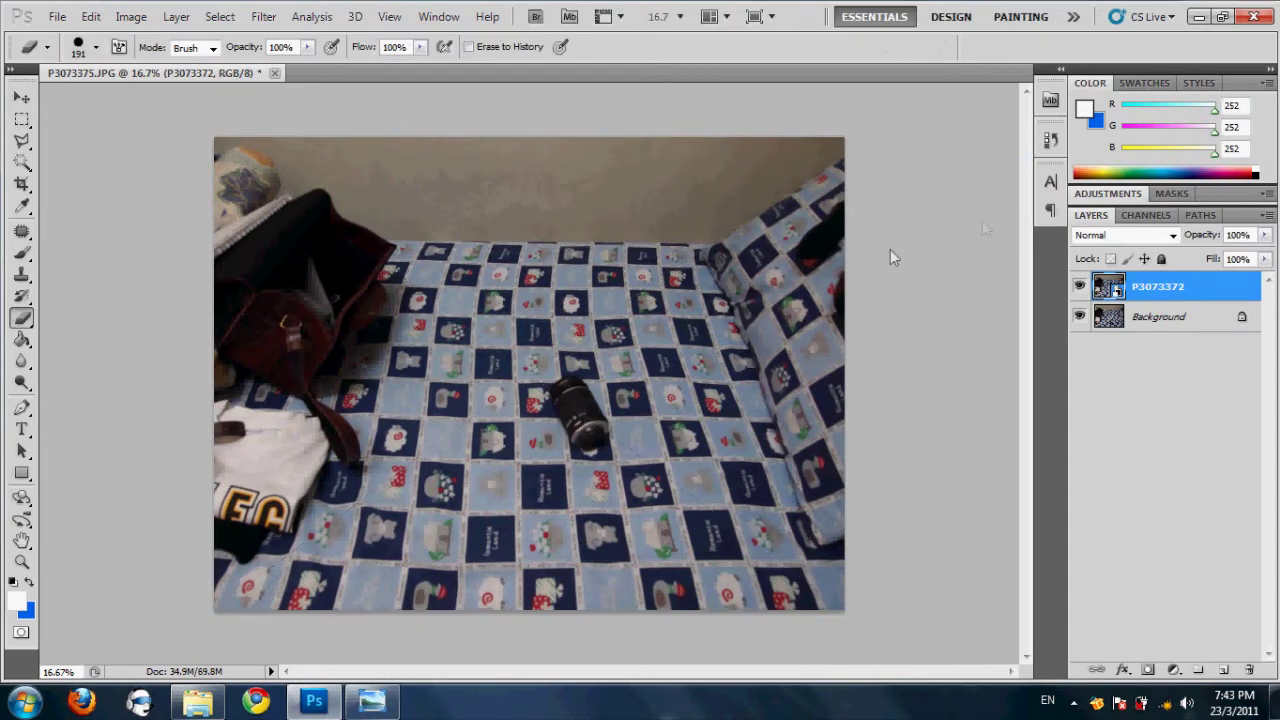
{"action": "left_click", "coordinate": [1147, 318]}
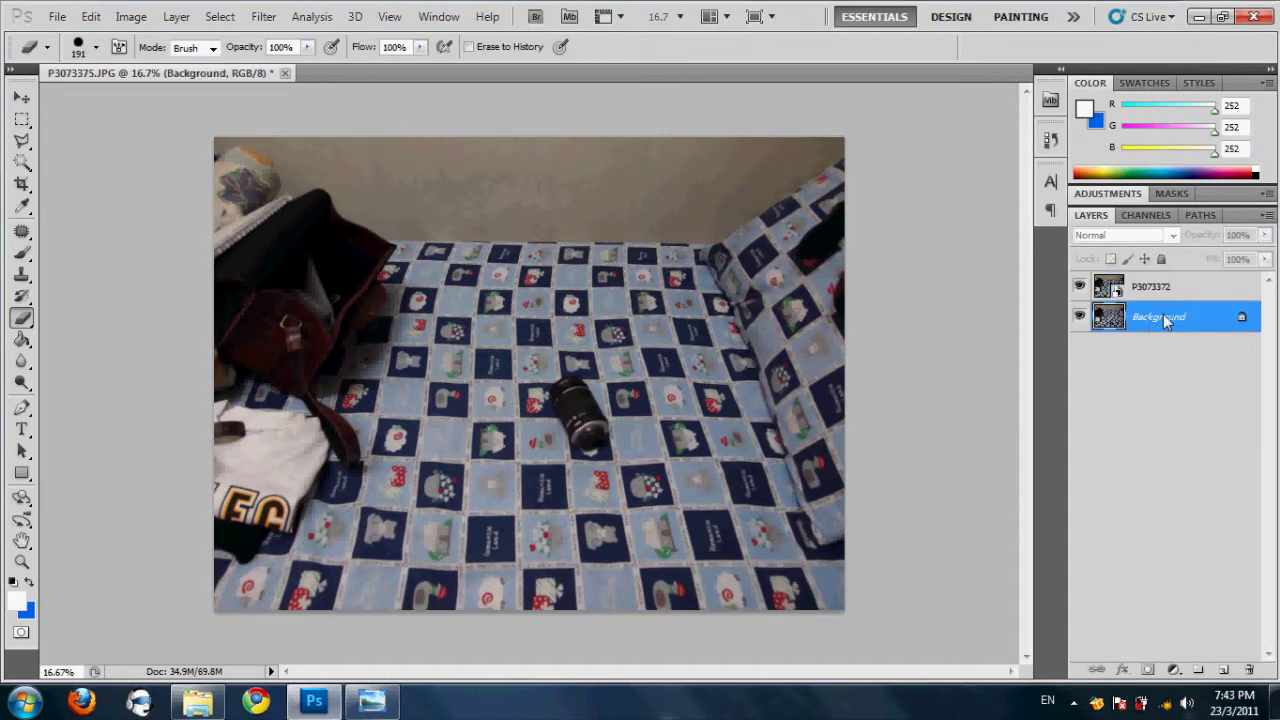
{"action": "double_click", "coordinate": [1163, 314]}
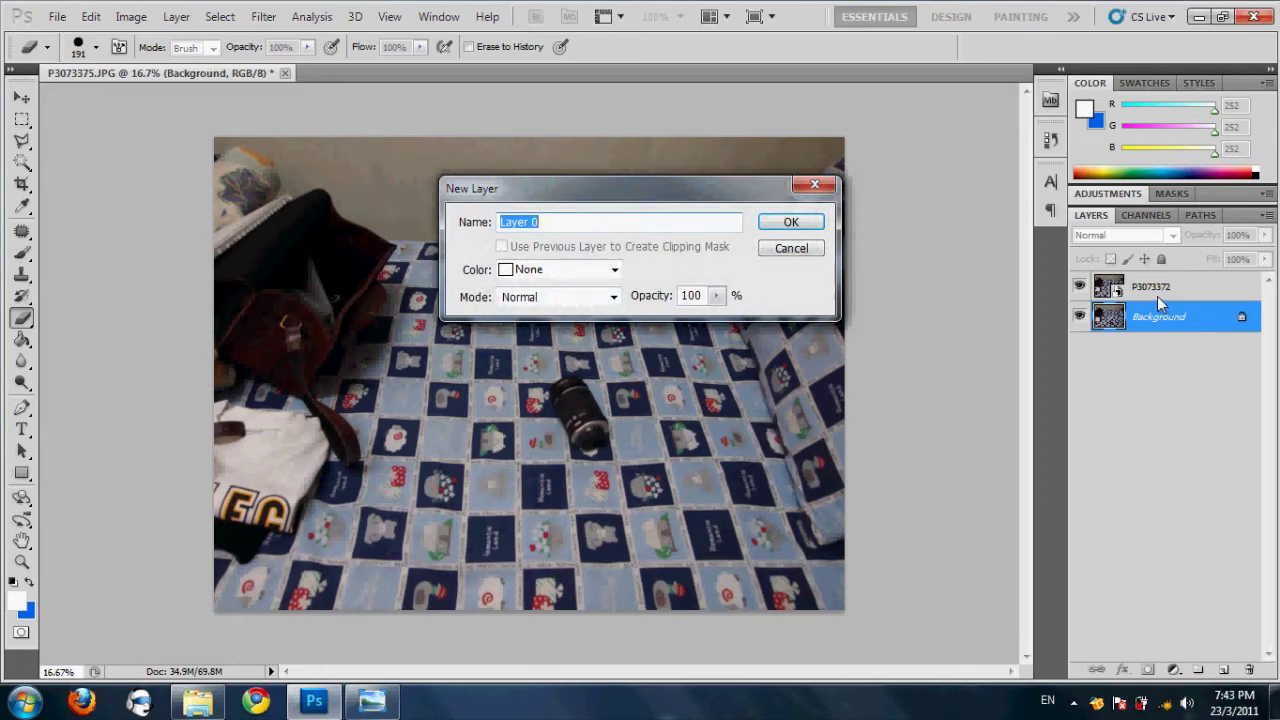
{"action": "key", "text": "Return"}
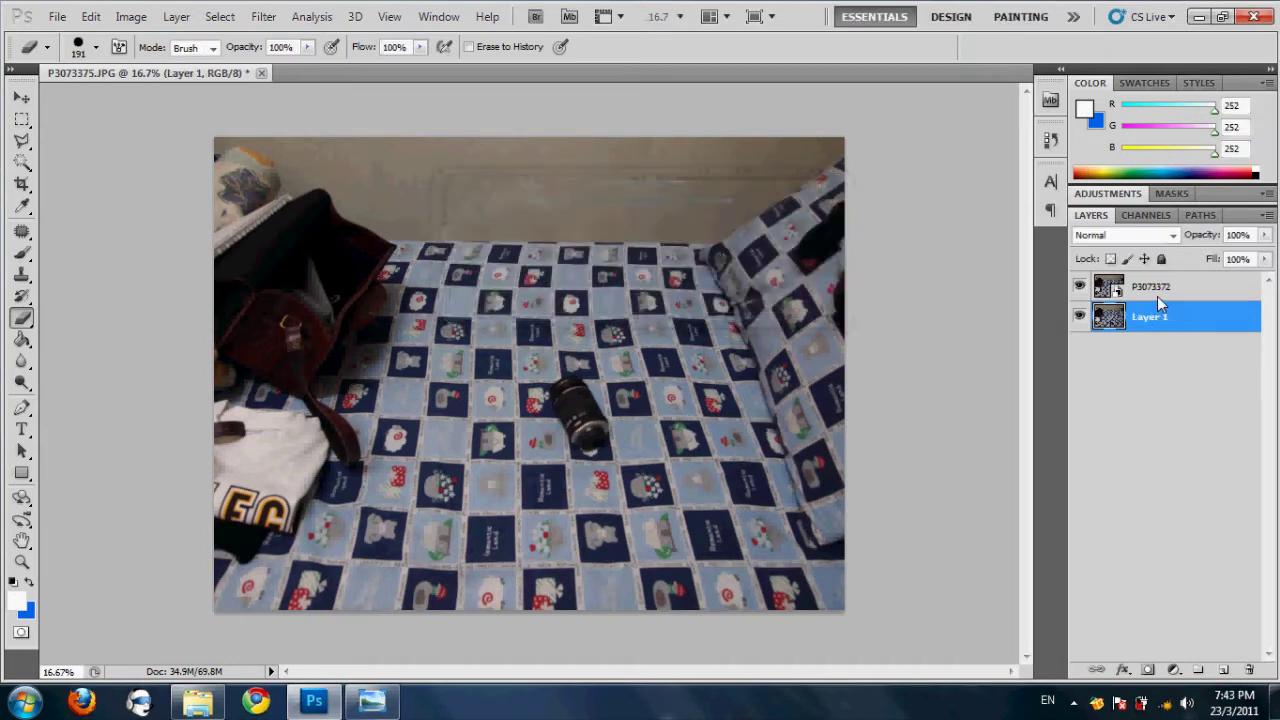
Step: Rename the placed P3073372 layer to 'Layer 2'
{"action": "double_click", "coordinate": [1157, 289]}
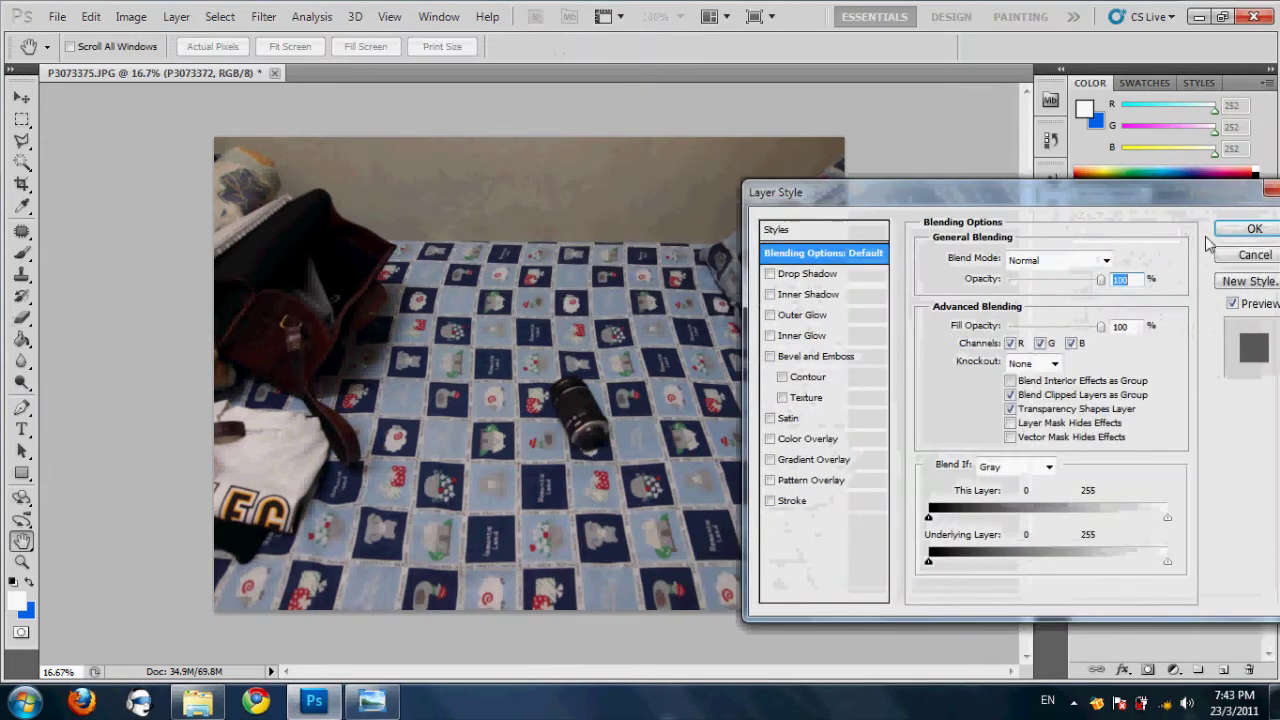
{"action": "left_click", "coordinate": [1238, 263]}
{"action": "double_click", "coordinate": [1161, 285]}
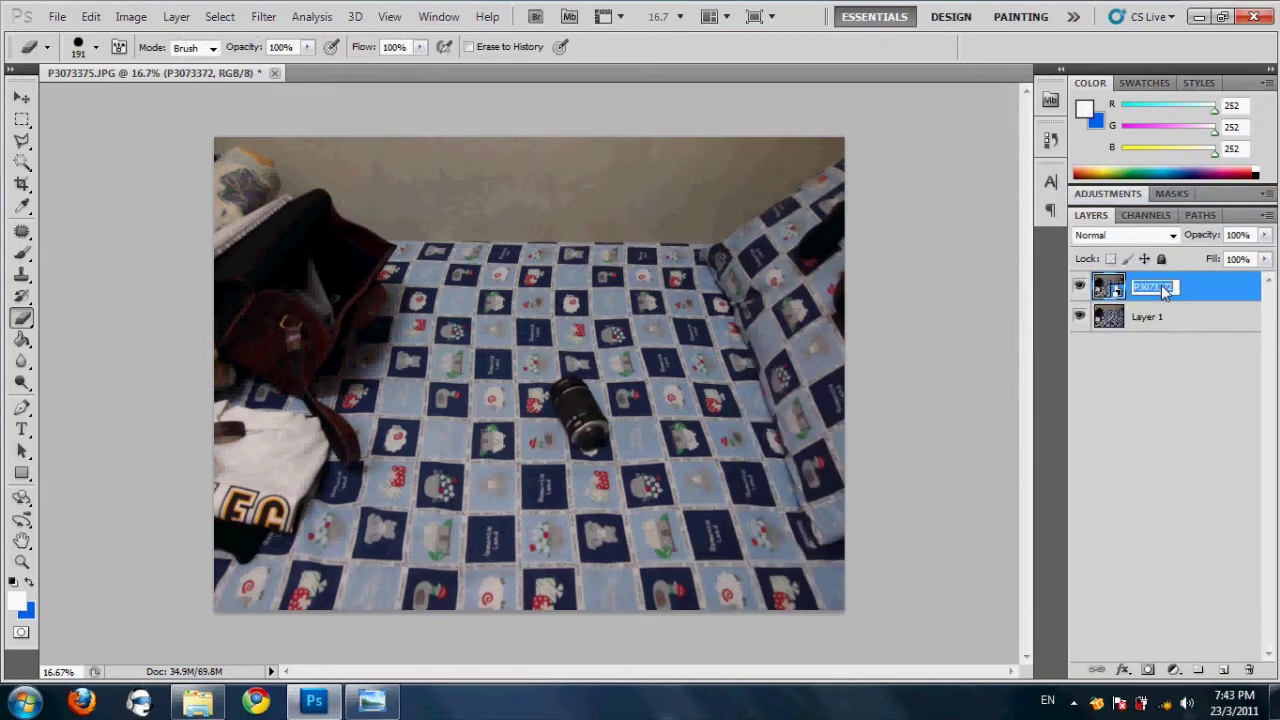
{"action": "type", "text": "Layer 2"}
{"action": "key", "text": "Return"}
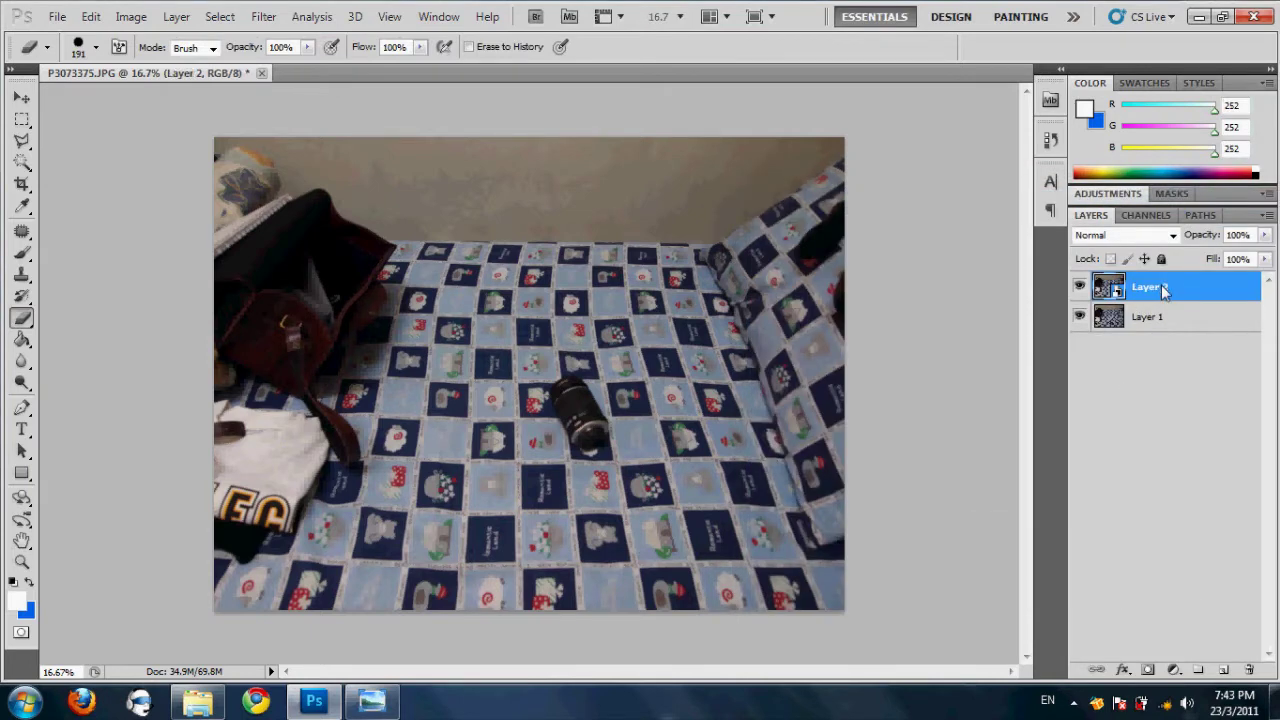
{"action": "left_click", "coordinate": [1176, 318]}
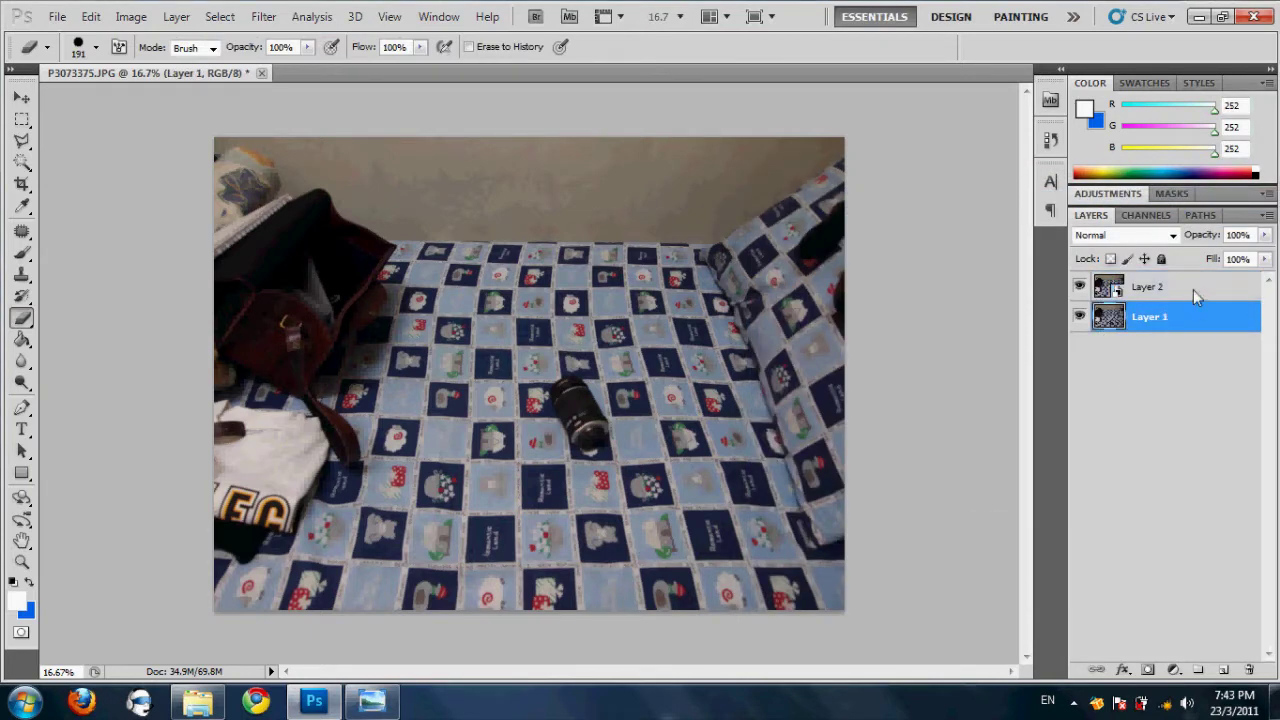
{"action": "left_click", "coordinate": [1193, 289]}
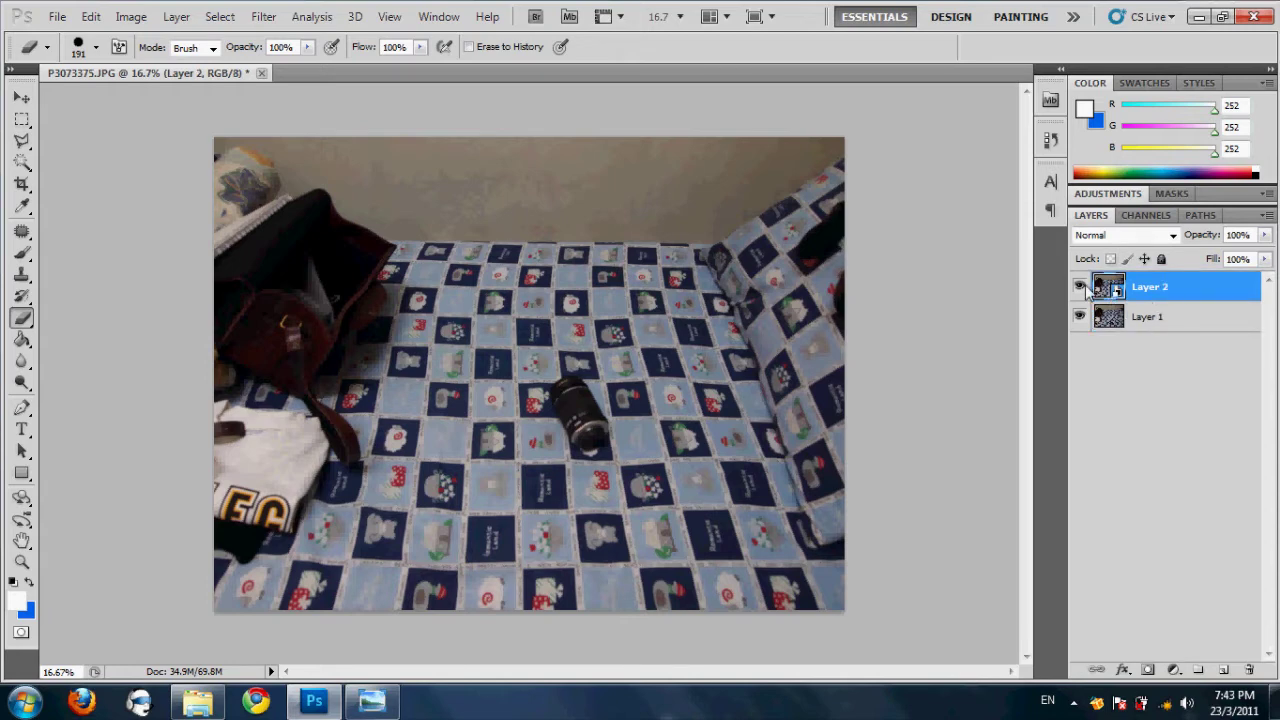
Step: Toggle Layer 2's visibility to compare lens positions, then set its blend mode to Overlay
{"action": "left_click", "coordinate": [1081, 287]}
{"action": "left_click", "coordinate": [1081, 287]}
{"action": "left_click", "coordinate": [1173, 238]}
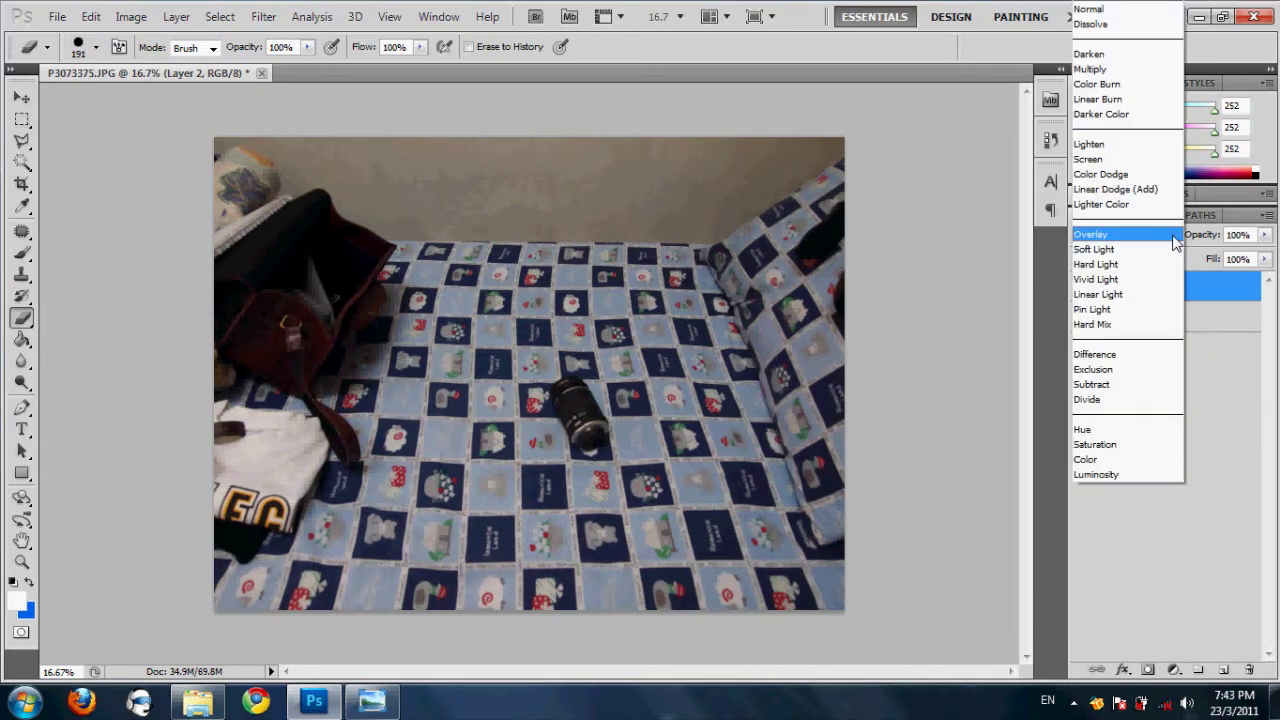
{"action": "left_click", "coordinate": [1093, 238]}
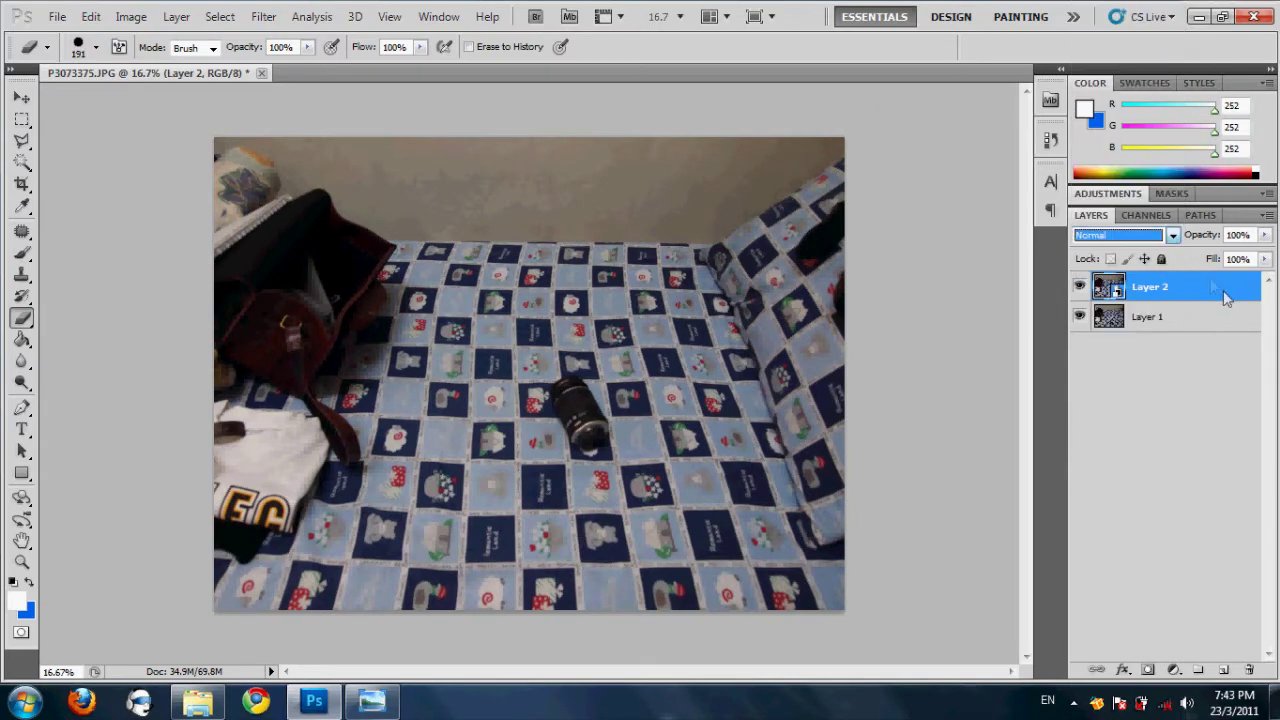
{"action": "left_click", "coordinate": [1172, 240]}
{"action": "left_click", "coordinate": [1115, 234]}
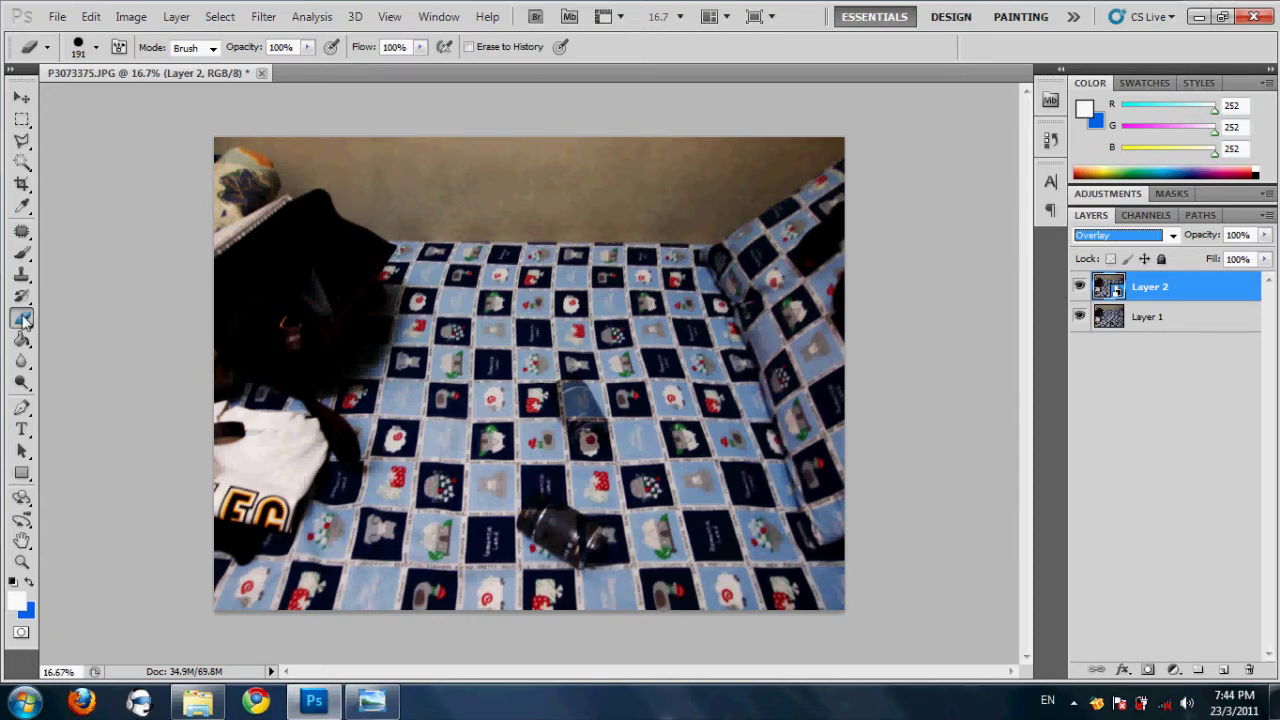
Step: Set the eraser to 199 px, rasterize Layer 2, and erase near the lens to reveal Layer 1
{"action": "left_click", "coordinate": [96, 47]}
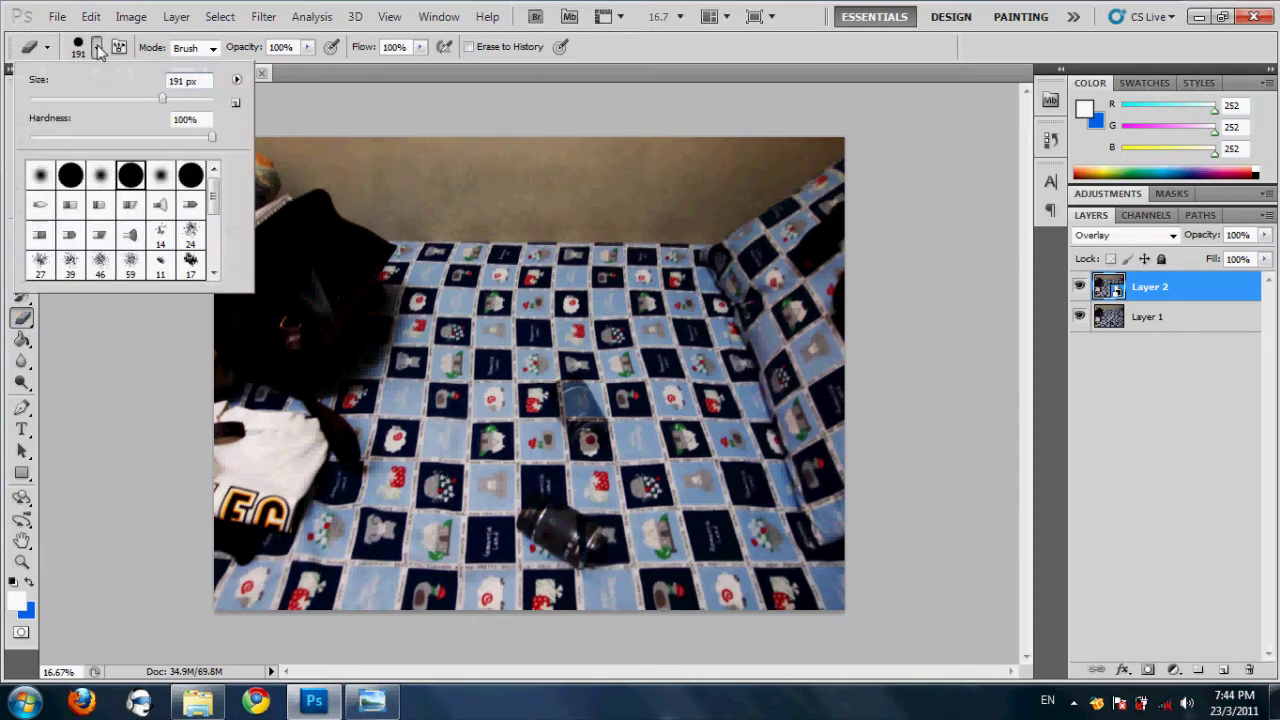
{"action": "left_click_drag", "start_coordinate": [166, 102], "coordinate": [168, 99]}
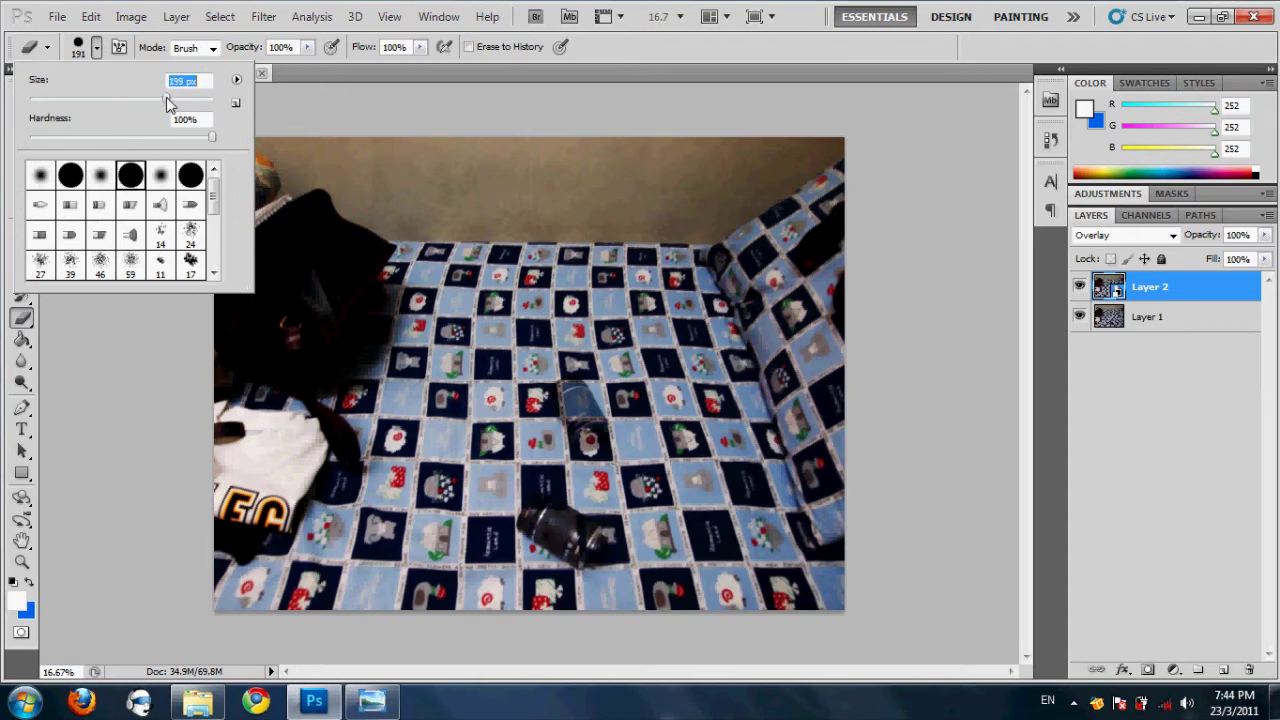
{"action": "left_click", "coordinate": [383, 206]}
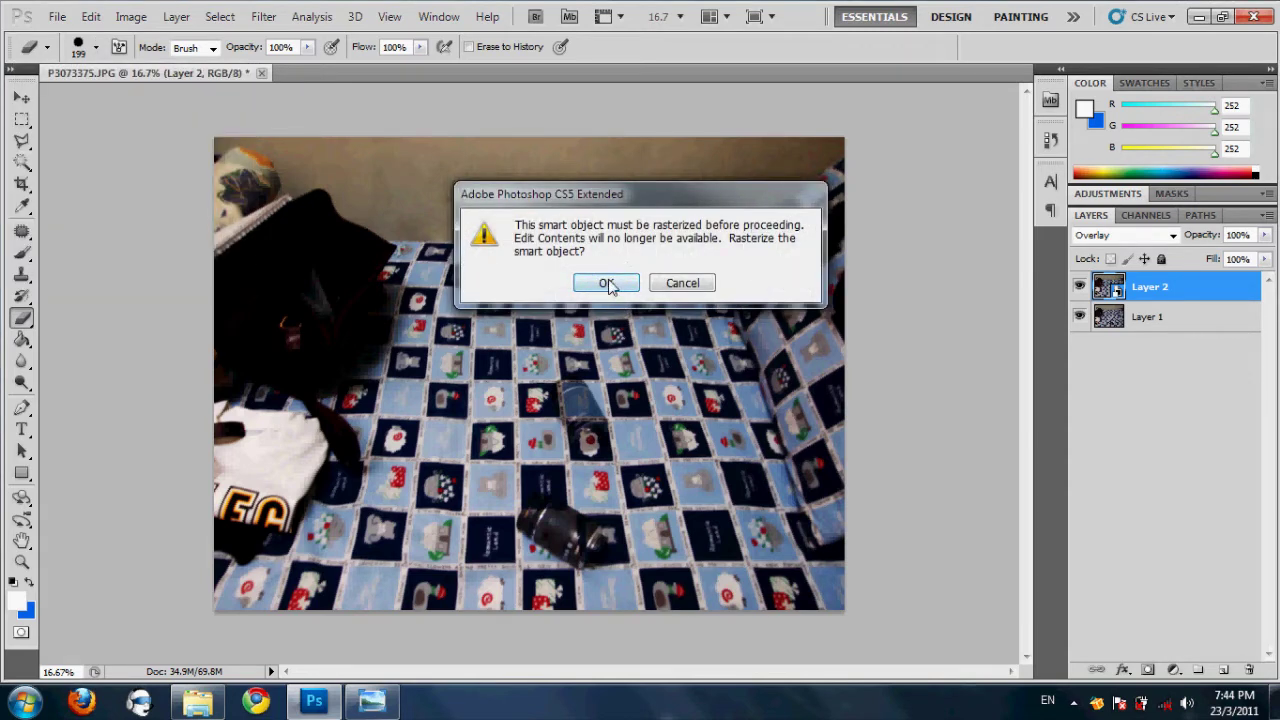
{"action": "left_click", "coordinate": [605, 284]}
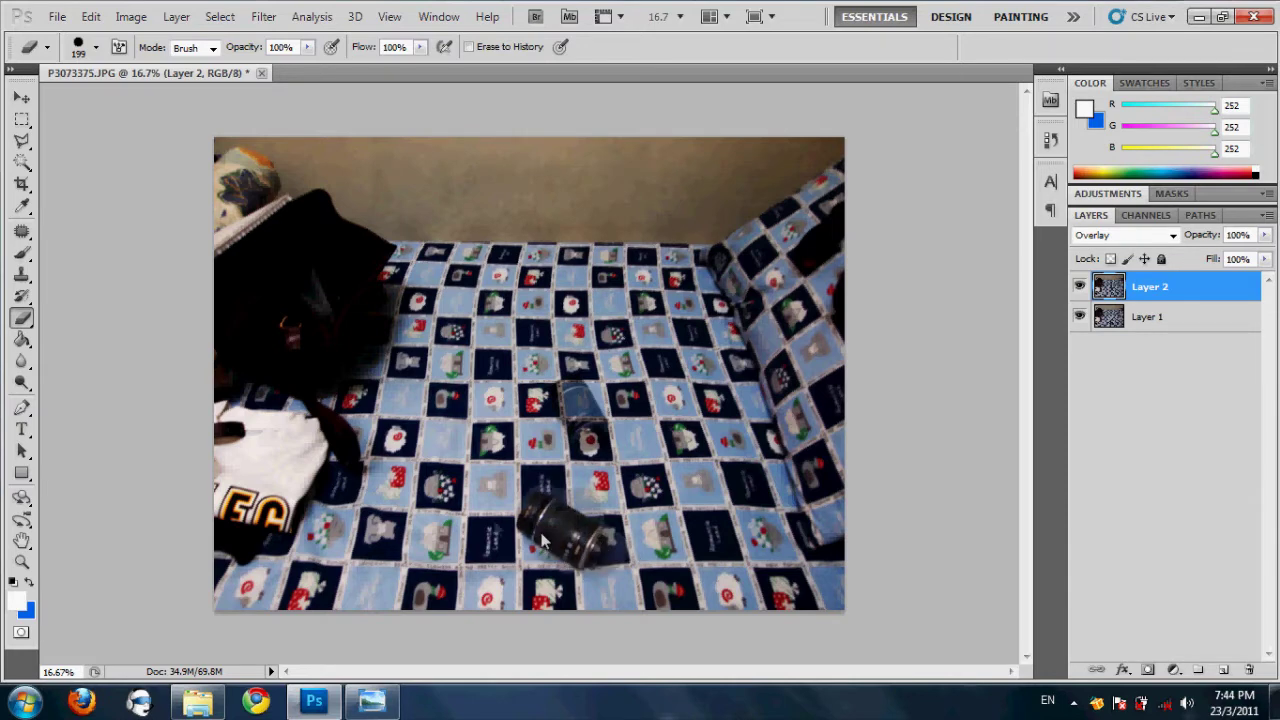
{"action": "left_click_drag", "start_coordinate": [520, 505], "coordinate": [545, 520]}
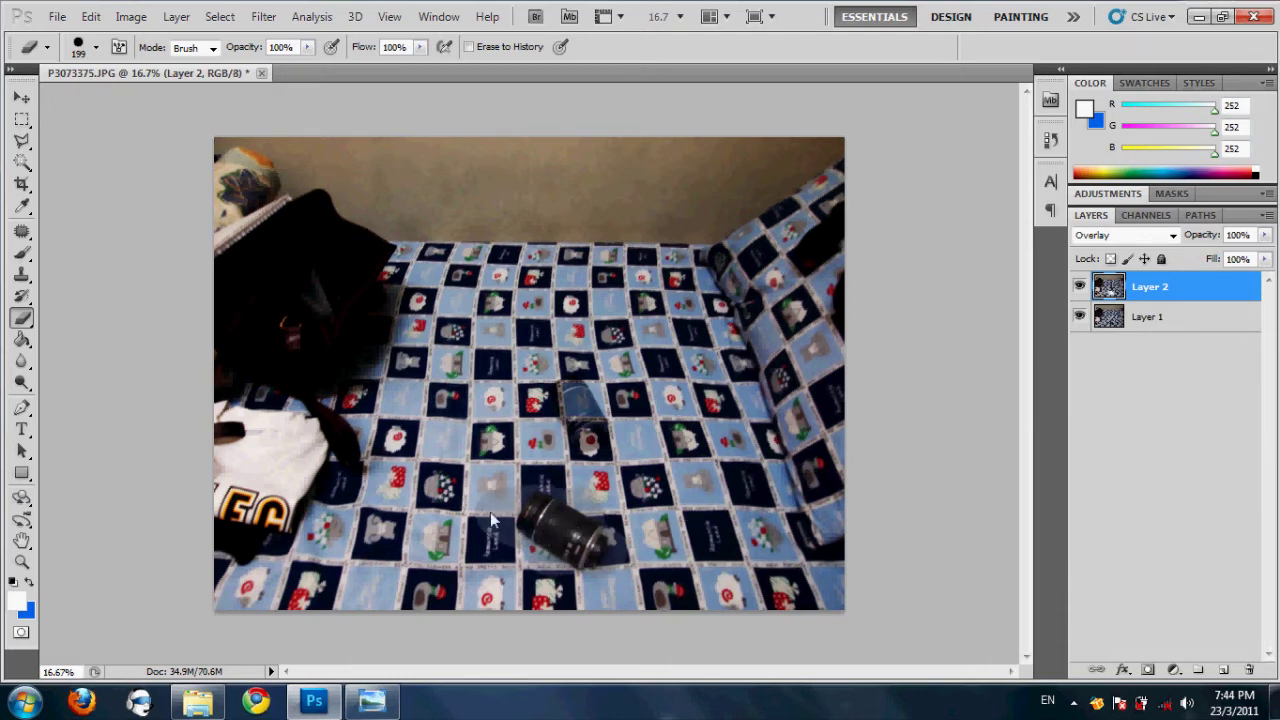
Step: Return Layer 2 to Normal blending
{"action": "left_click", "coordinate": [1171, 234]}
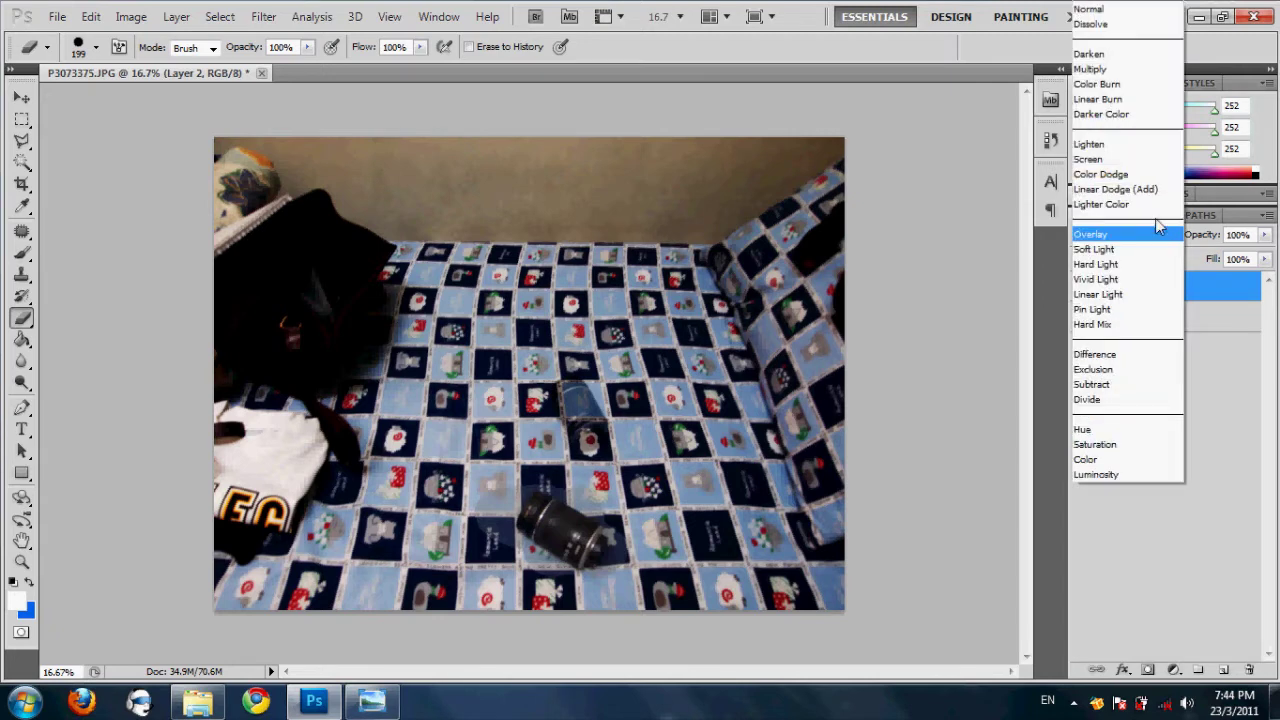
{"action": "left_click", "coordinate": [1090, 11]}
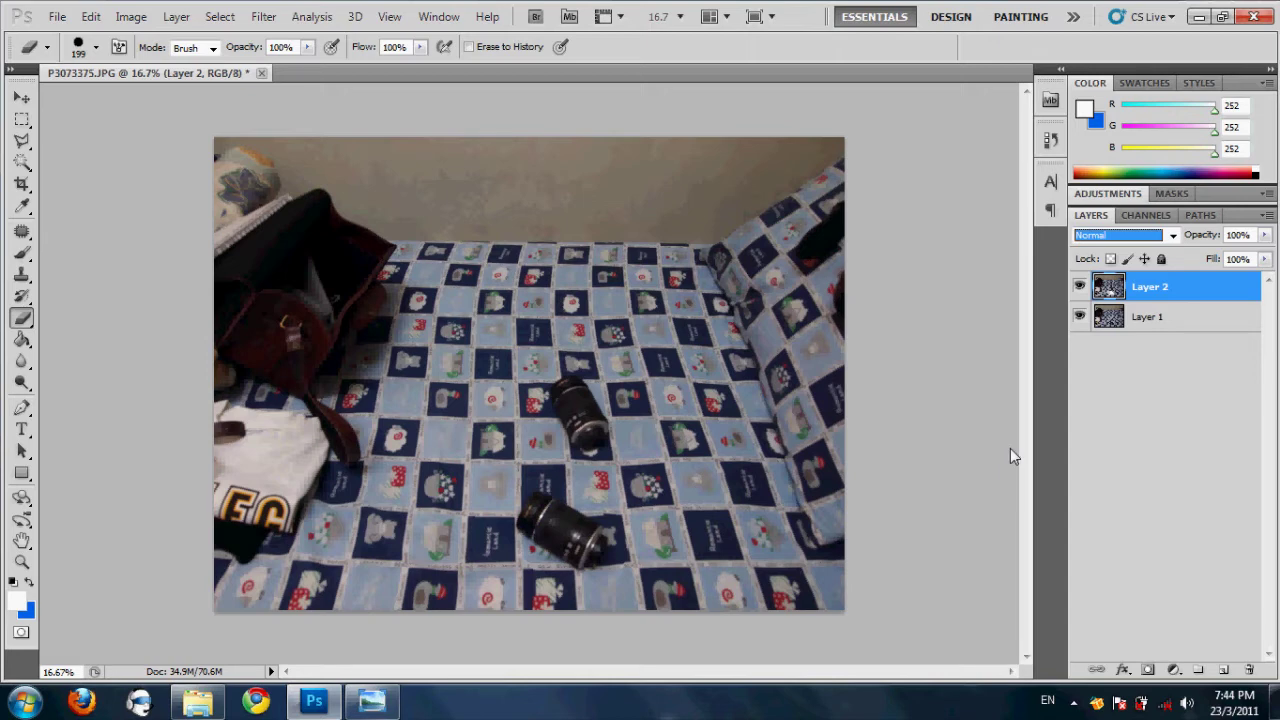
{"action": "left_click", "coordinate": [198, 702]}
Step: Place P3073373 as a new layer, rasterize it in Overlay, erase to reveal its lens, and return it to Normal blending
{"action": "mouse_move", "coordinate": [958, 288]}
{"action": "left_mouse_down"}
{"action": "mouse_move", "coordinate": [955, 270]}
{"action": "mouse_move", "coordinate": [600, 300]}
{"action": "mouse_move", "coordinate": [314, 702]}
{"action": "mouse_move", "coordinate": [661, 348]}
{"action": "left_mouse_up"}
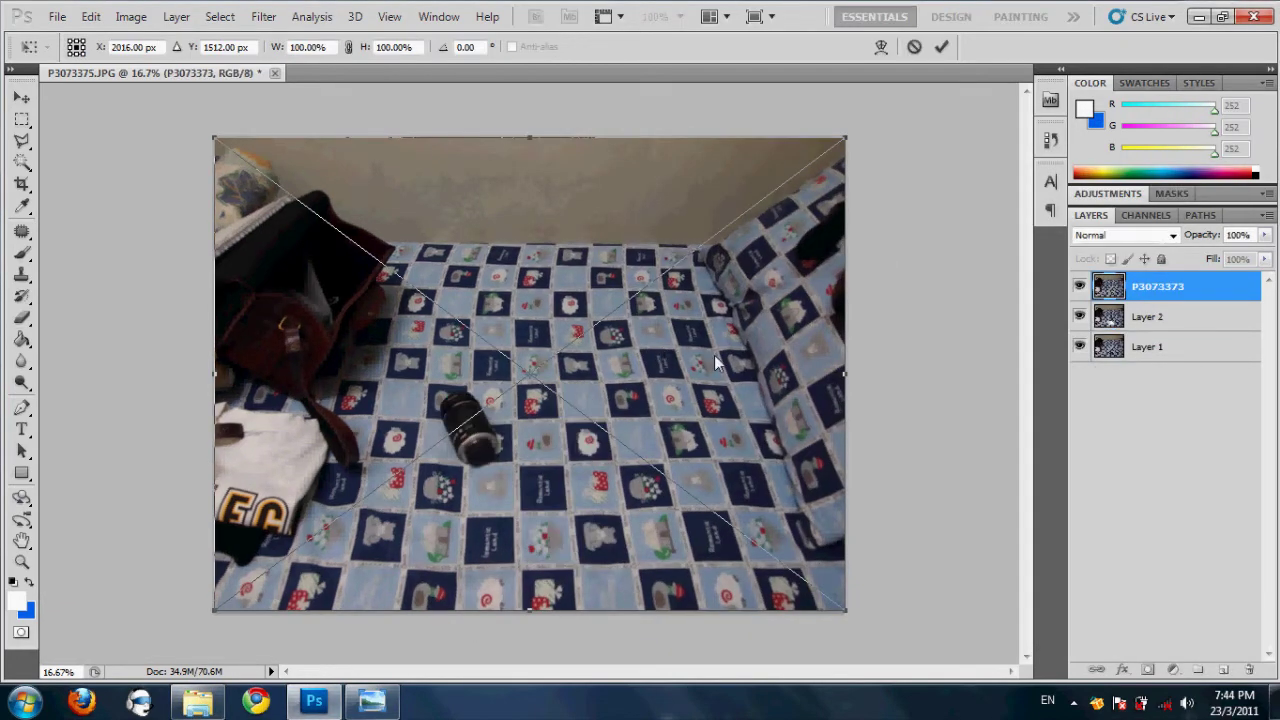
{"action": "key", "text": "Return"}
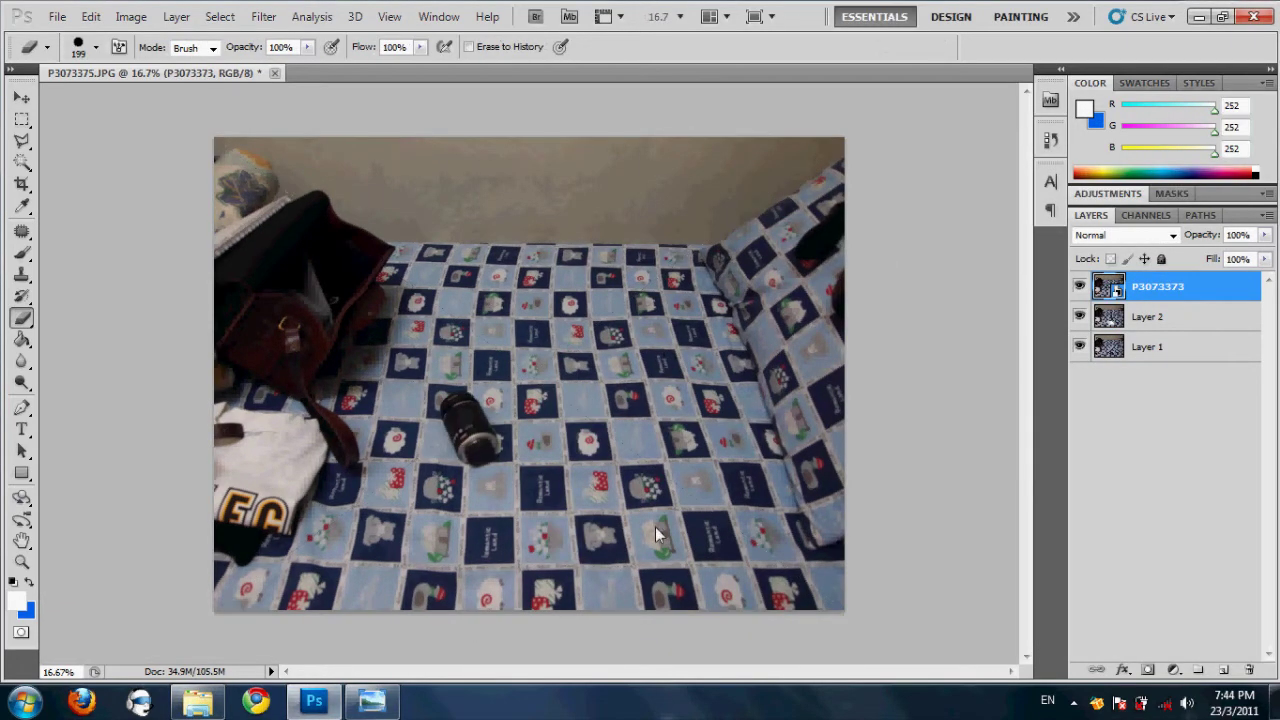
{"action": "left_click", "coordinate": [1174, 235]}
{"action": "left_click", "coordinate": [1175, 234]}
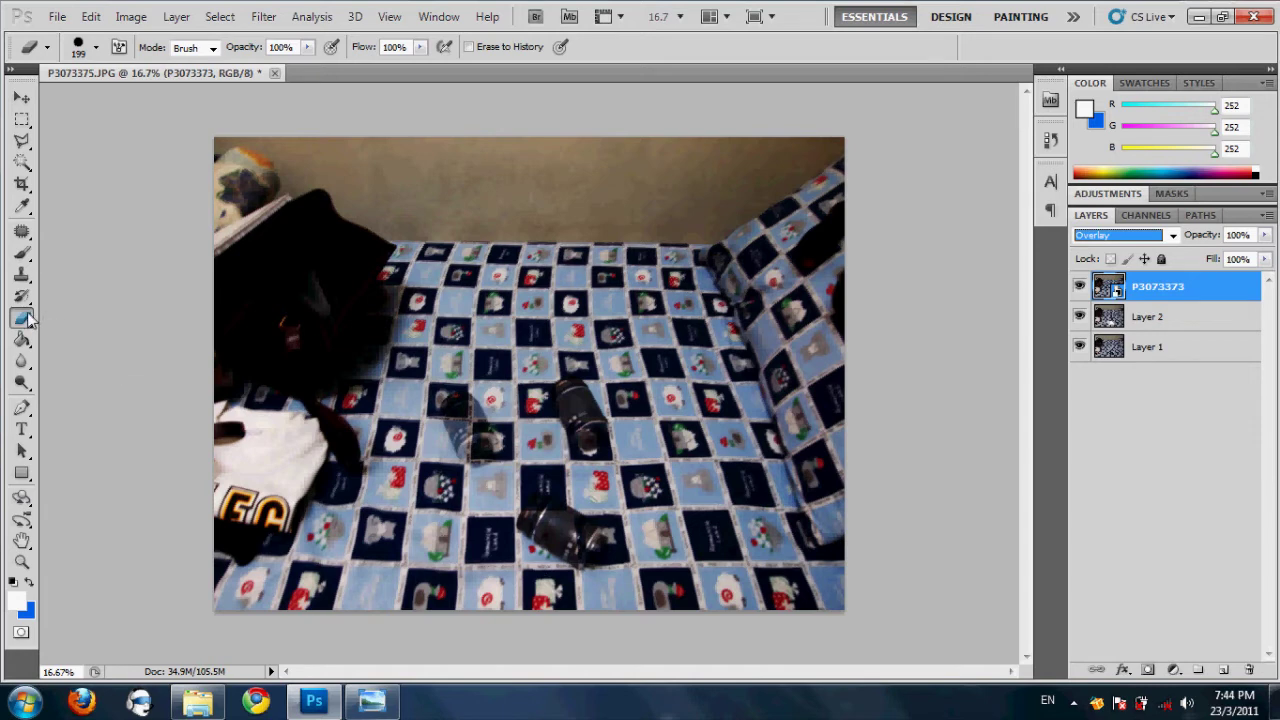
{"action": "left_click", "coordinate": [386, 402]}
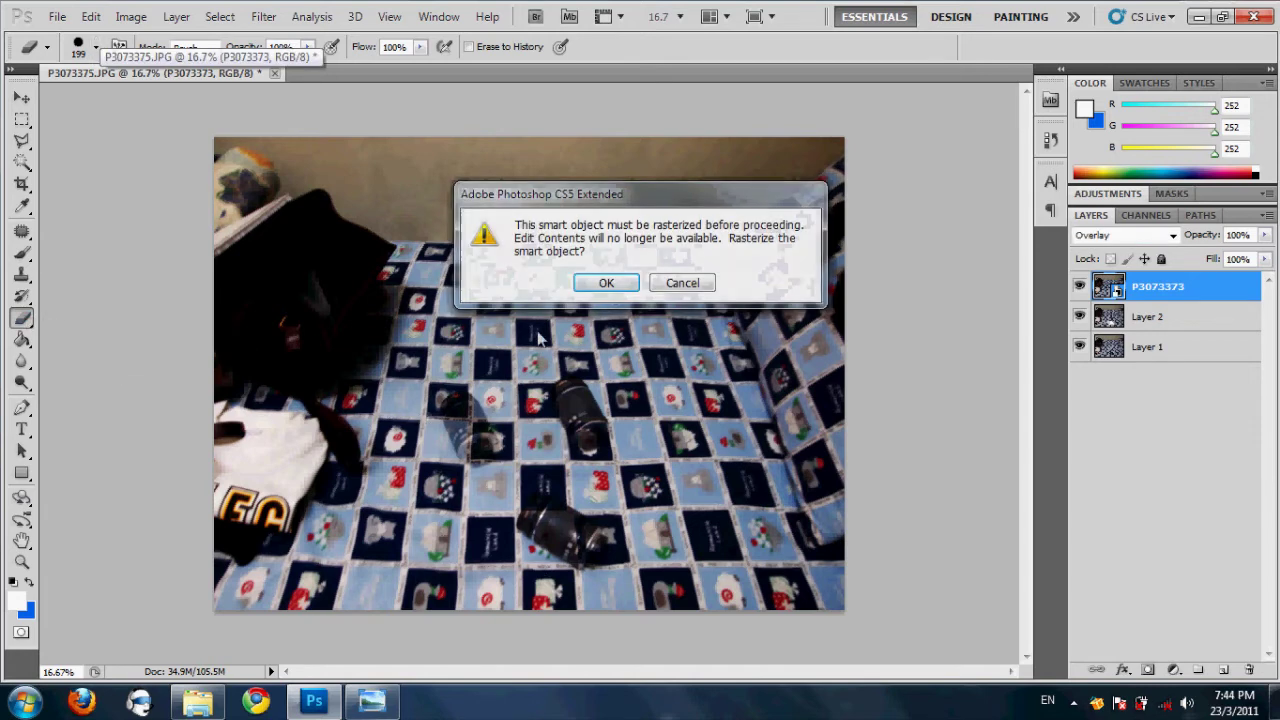
{"action": "left_click", "coordinate": [606, 283]}
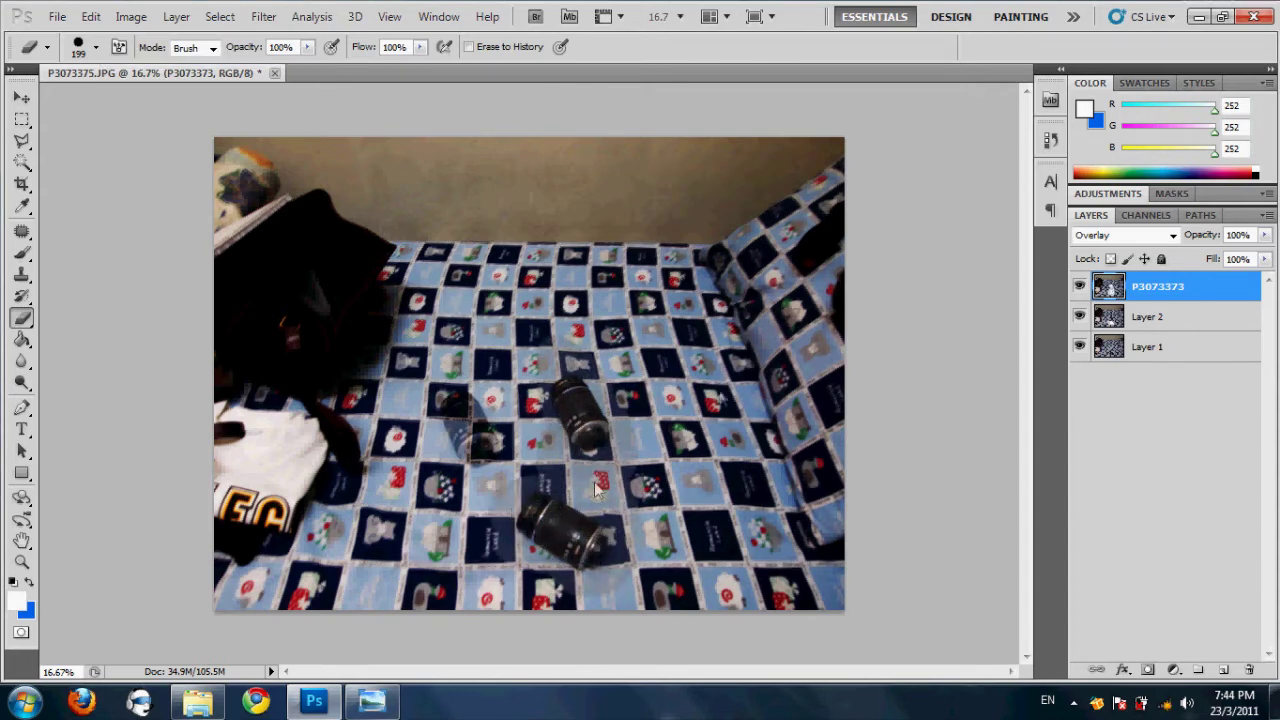
{"action": "left_click", "coordinate": [1170, 236]}
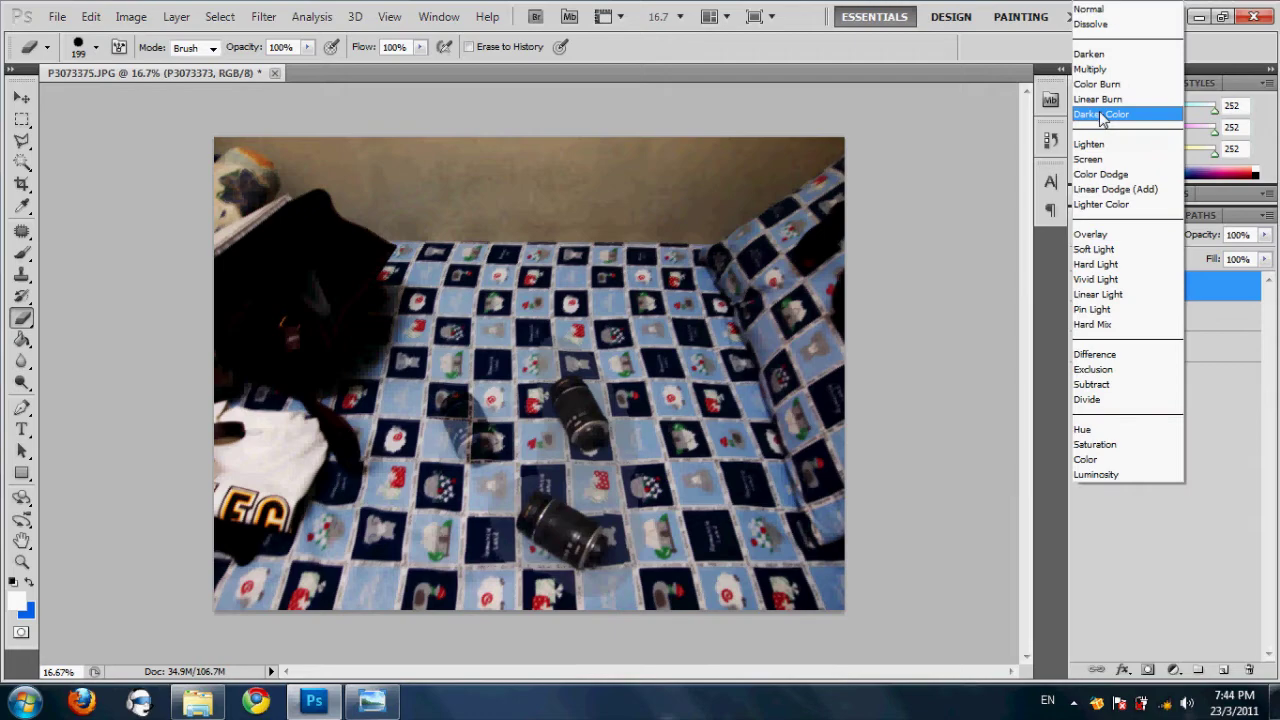
{"action": "left_click", "coordinate": [1090, 10]}
Step: Rename the new top layer to 'Layer 3'
{"action": "double_click", "coordinate": [1155, 289]}
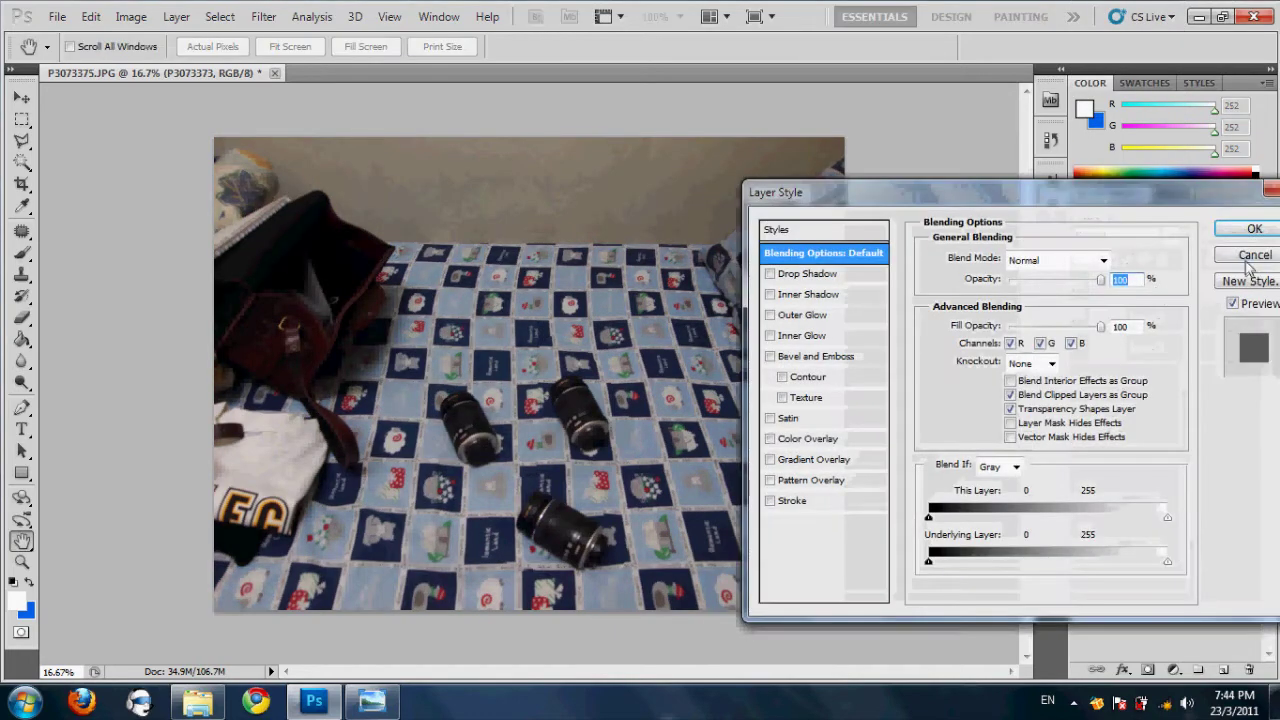
{"action": "left_click", "coordinate": [1254, 256]}
{"action": "double_click", "coordinate": [1165, 288]}
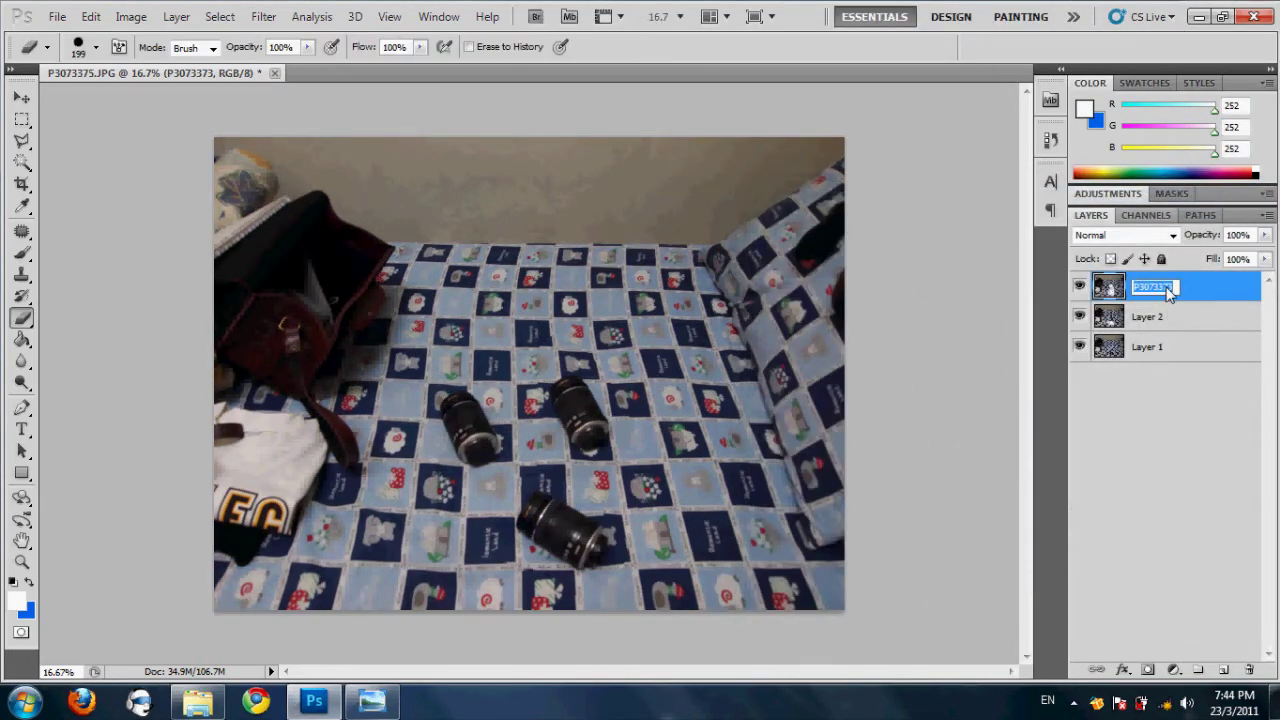
{"action": "type", "text": "Layer 3"}
{"action": "key", "text": "Return"}
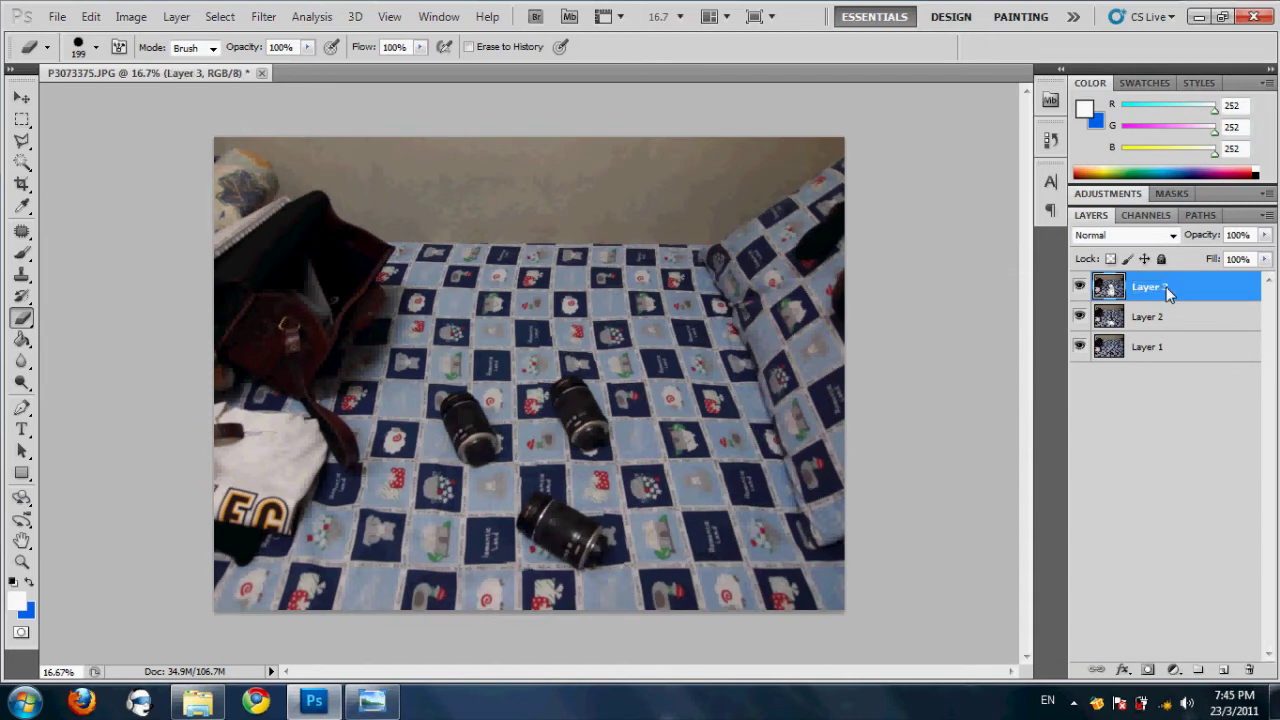
Step: Place photo P3073374 as the top layer and rasterize it
{"action": "left_click", "coordinate": [197, 701]}
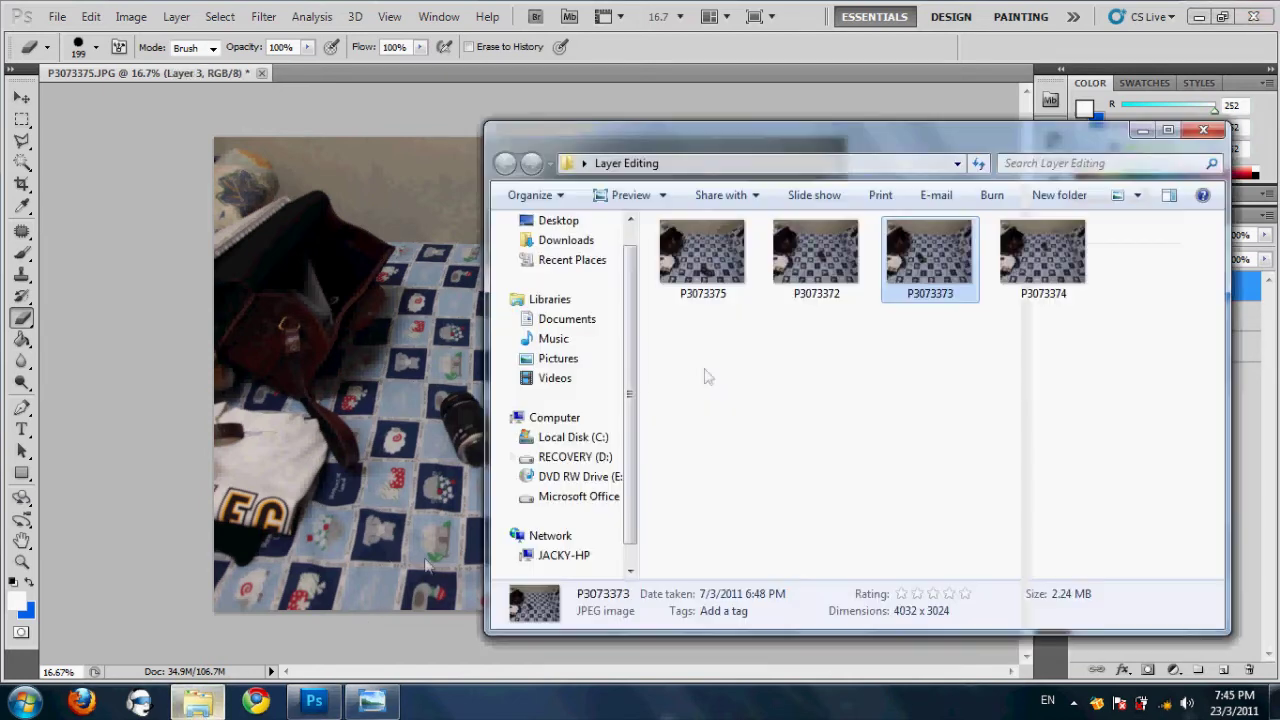
{"action": "left_click", "coordinate": [1050, 275]}
{"action": "left_click", "coordinate": [475, 346]}
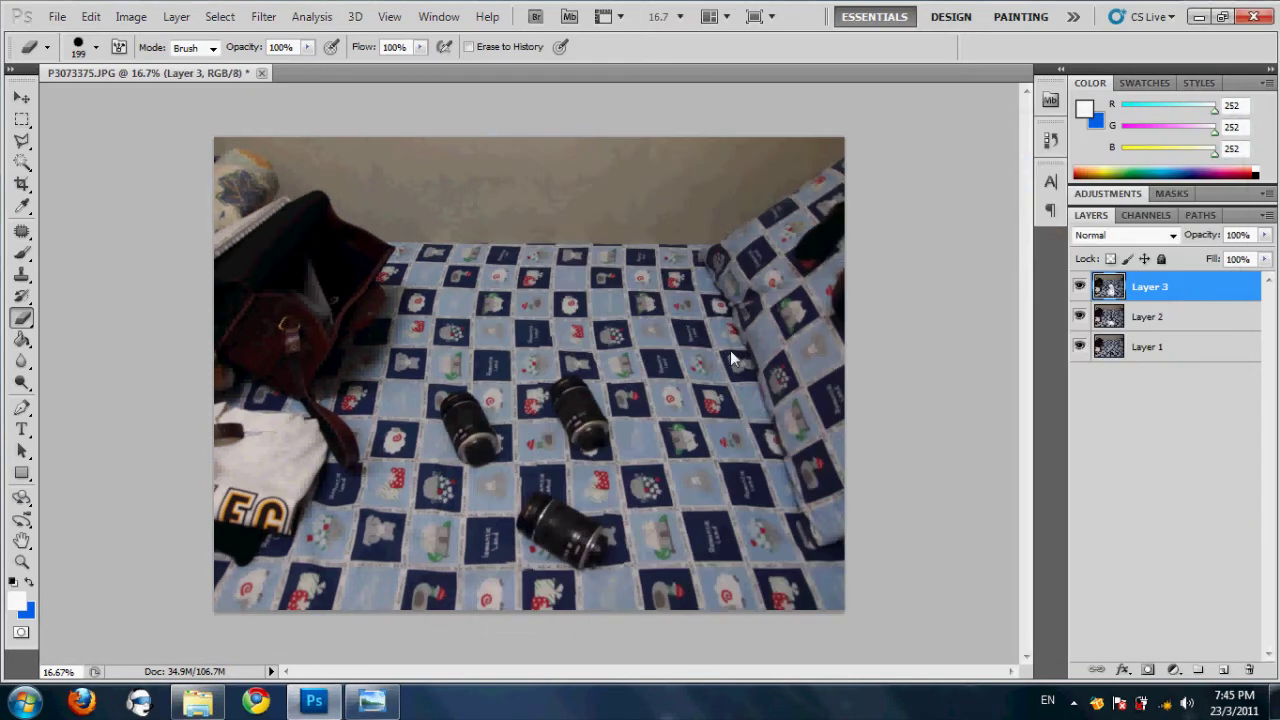
{"action": "left_click_drag", "start_coordinate": [733, 358], "coordinate": [761, 367]}
{"action": "key", "text": "Return"}
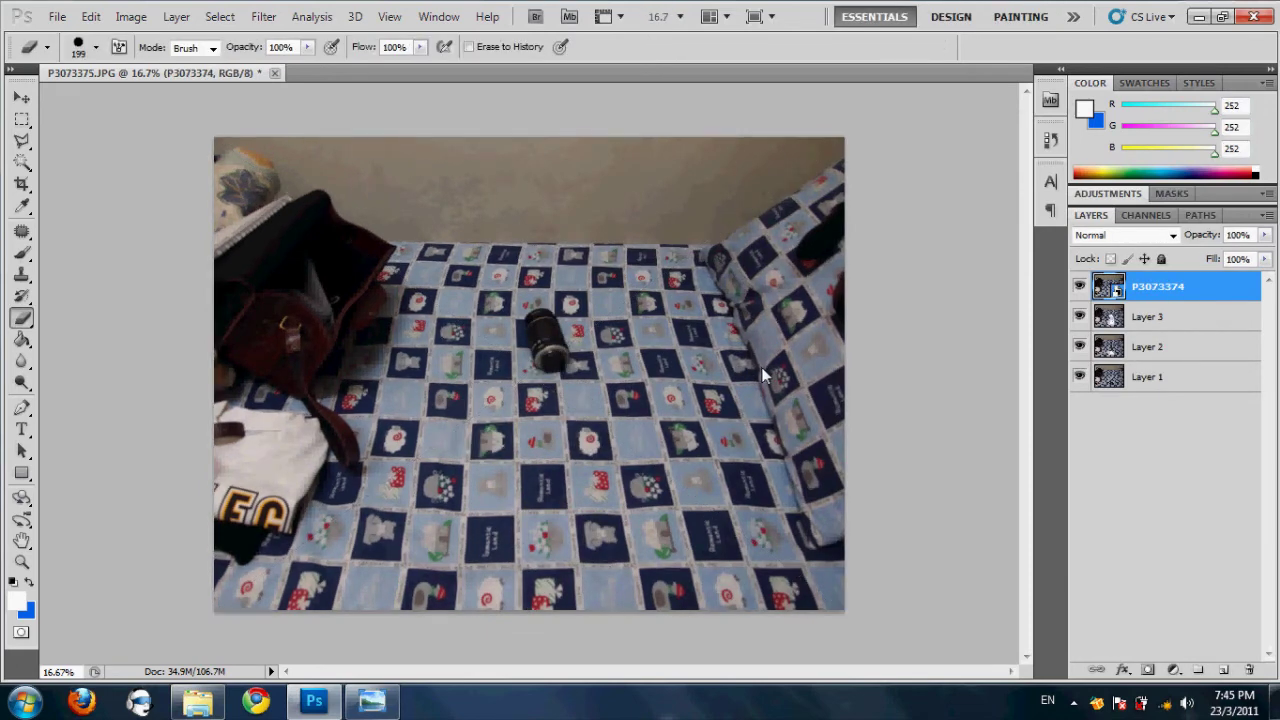
{"action": "left_click", "coordinate": [509, 410]}
{"action": "left_click", "coordinate": [620, 284]}
Step: Erase three areas of the P3073374 layer to uncover the lenses beneath
{"action": "mouse_move", "coordinate": [650, 425]}
{"action": "left_mouse_down"}
{"action": "mouse_move", "coordinate": [598, 469]}
{"action": "mouse_move", "coordinate": [661, 449]}
{"action": "left_mouse_up"}
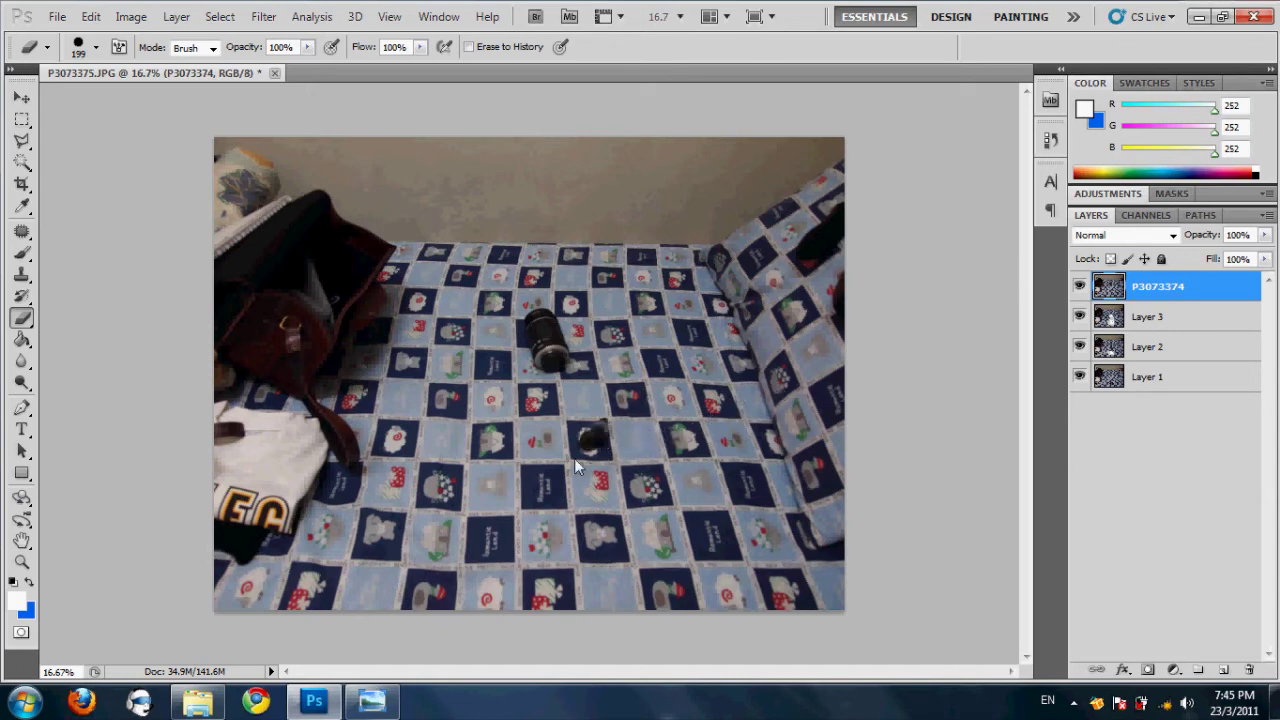
{"action": "mouse_move", "coordinate": [600, 420]}
{"action": "left_mouse_down"}
{"action": "mouse_move", "coordinate": [540, 406]}
{"action": "mouse_move", "coordinate": [587, 397]}
{"action": "mouse_move", "coordinate": [513, 459]}
{"action": "mouse_move", "coordinate": [476, 464]}
{"action": "mouse_move", "coordinate": [545, 455]}
{"action": "mouse_move", "coordinate": [480, 473]}
{"action": "mouse_move", "coordinate": [464, 435]}
{"action": "left_mouse_up"}
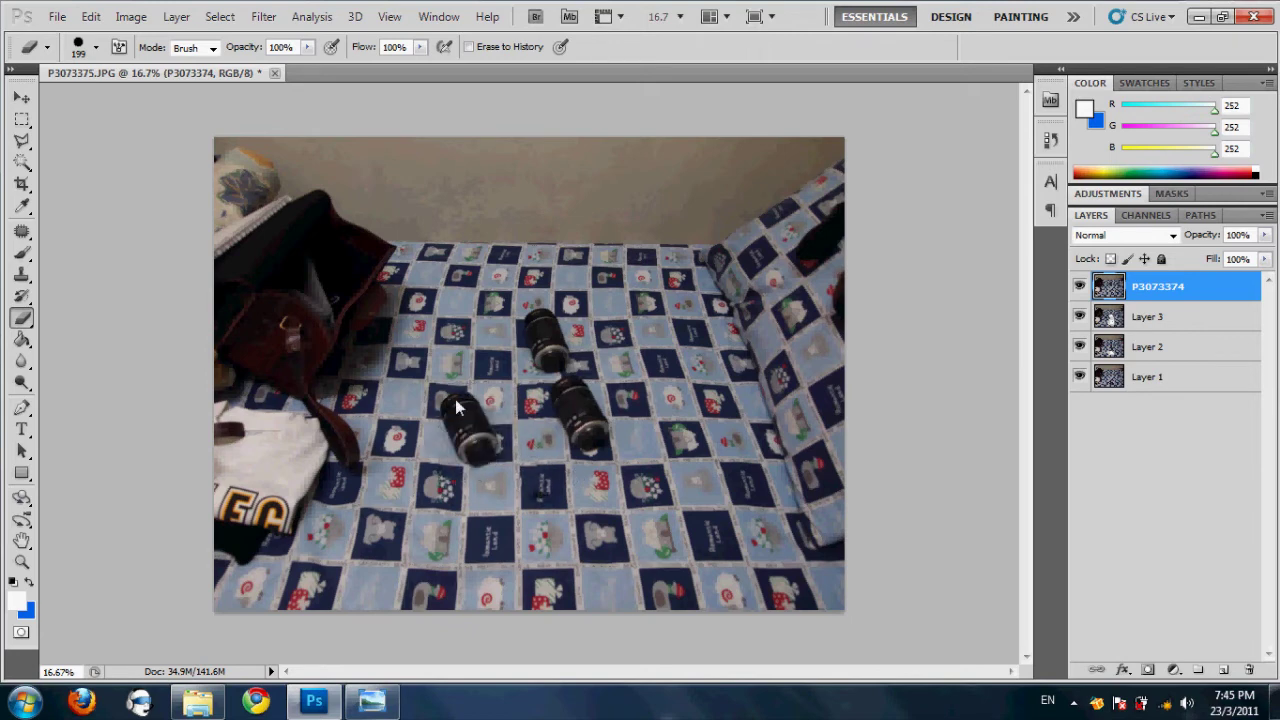
{"action": "mouse_move", "coordinate": [506, 493]}
{"action": "left_mouse_down"}
{"action": "mouse_move", "coordinate": [534, 519]}
{"action": "mouse_move", "coordinate": [640, 504]}
{"action": "mouse_move", "coordinate": [609, 551]}
{"action": "mouse_move", "coordinate": [516, 516]}
{"action": "mouse_move", "coordinate": [557, 545]}
{"action": "left_mouse_up"}
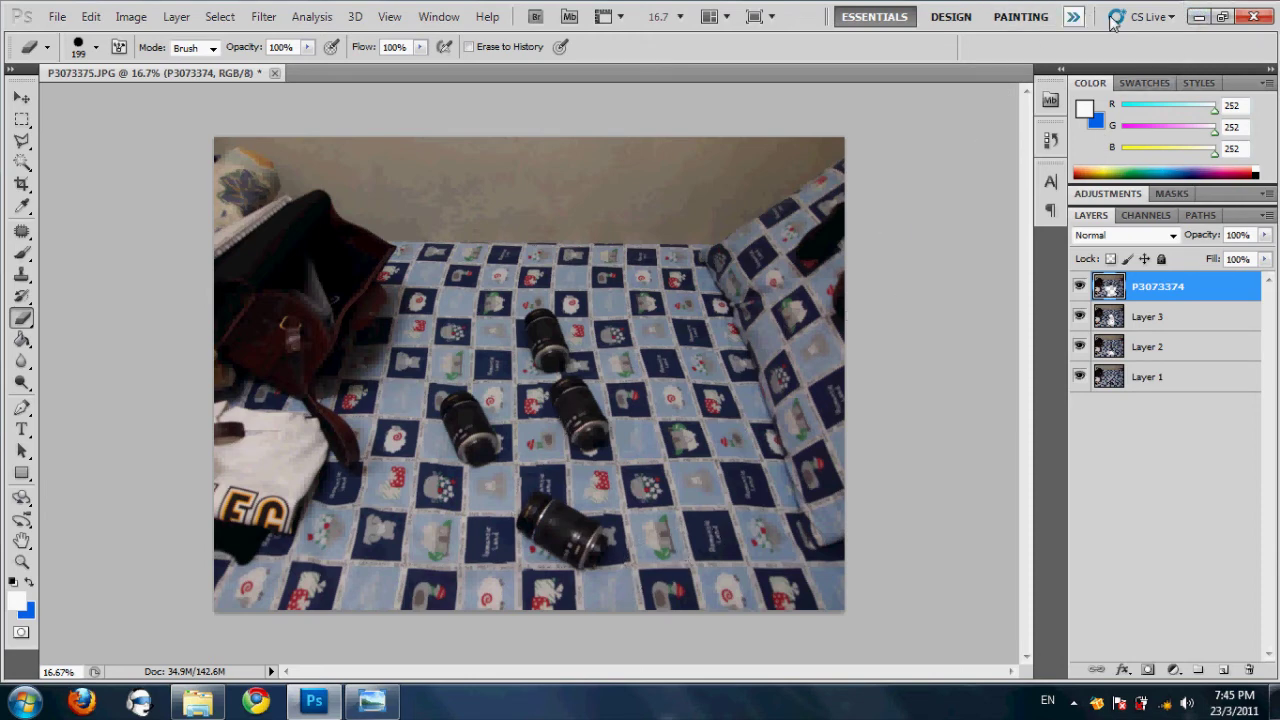
Step: Save the composite to the Desktop as P3073375 in JPEG format at maximum quality 12
{"action": "left_click", "coordinate": [57, 17]}
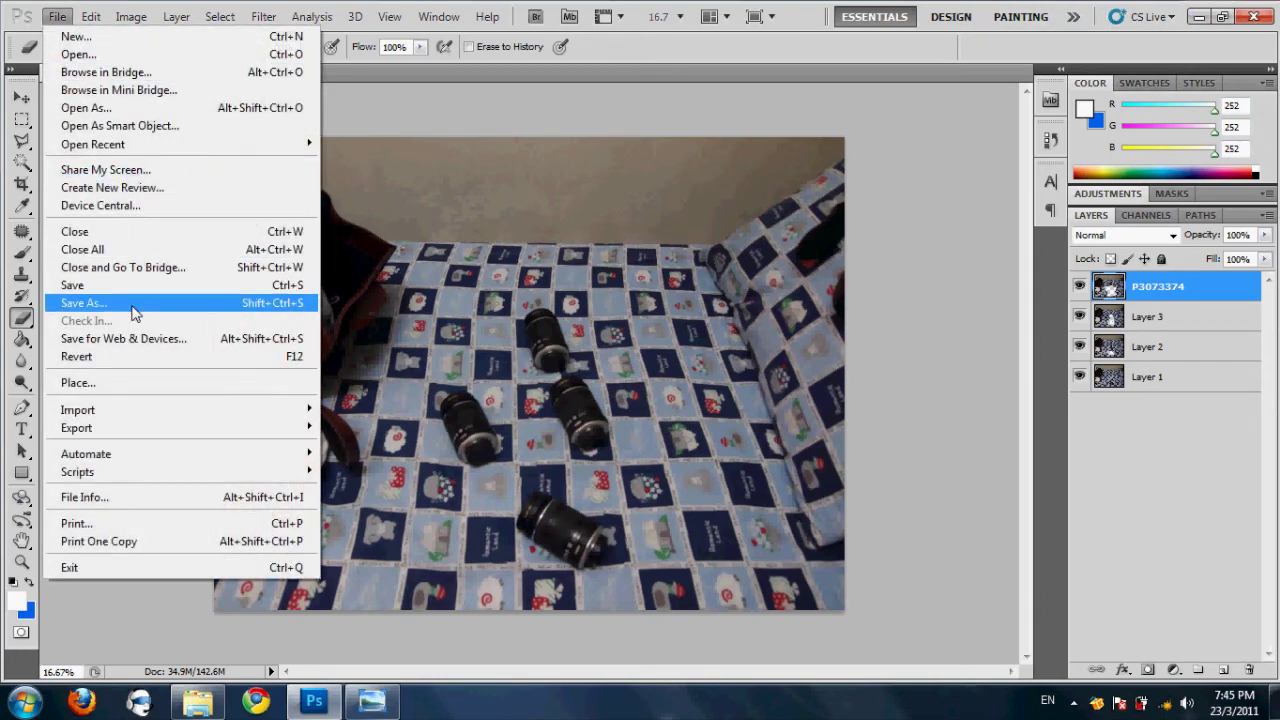
{"action": "left_click", "coordinate": [135, 308]}
{"action": "left_click", "coordinate": [428, 176]}
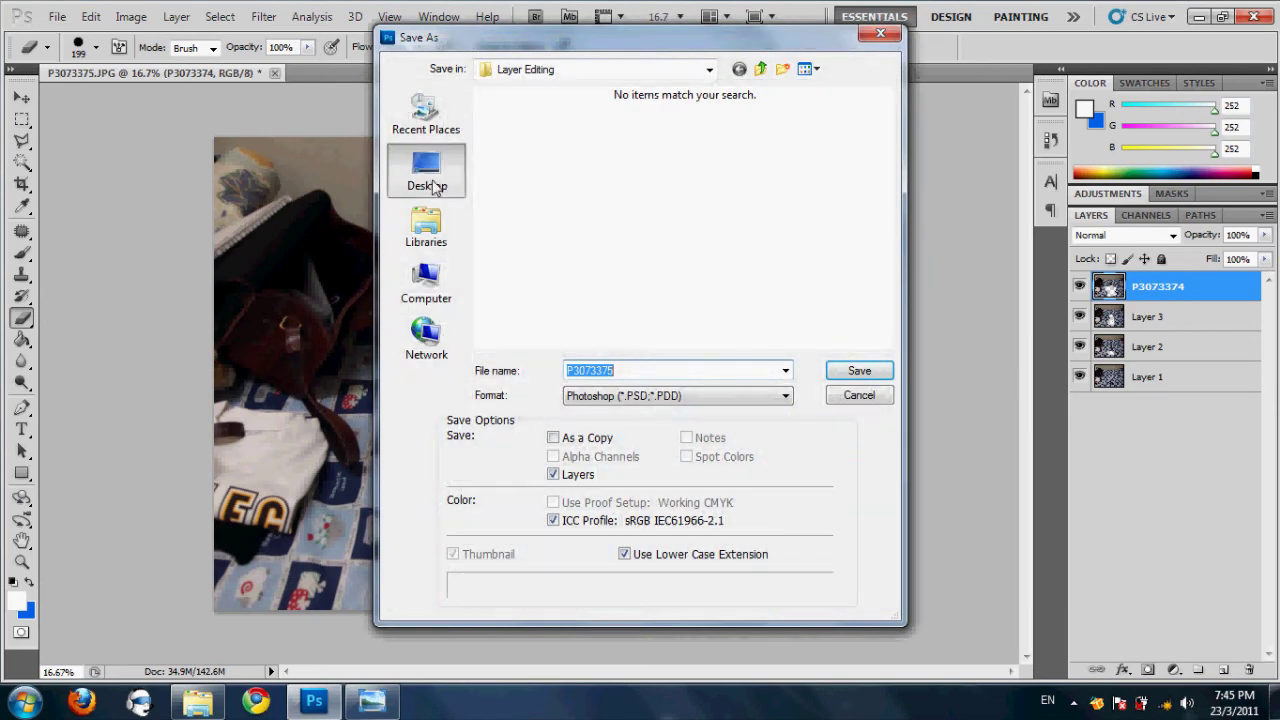
{"action": "left_click", "coordinate": [716, 400]}
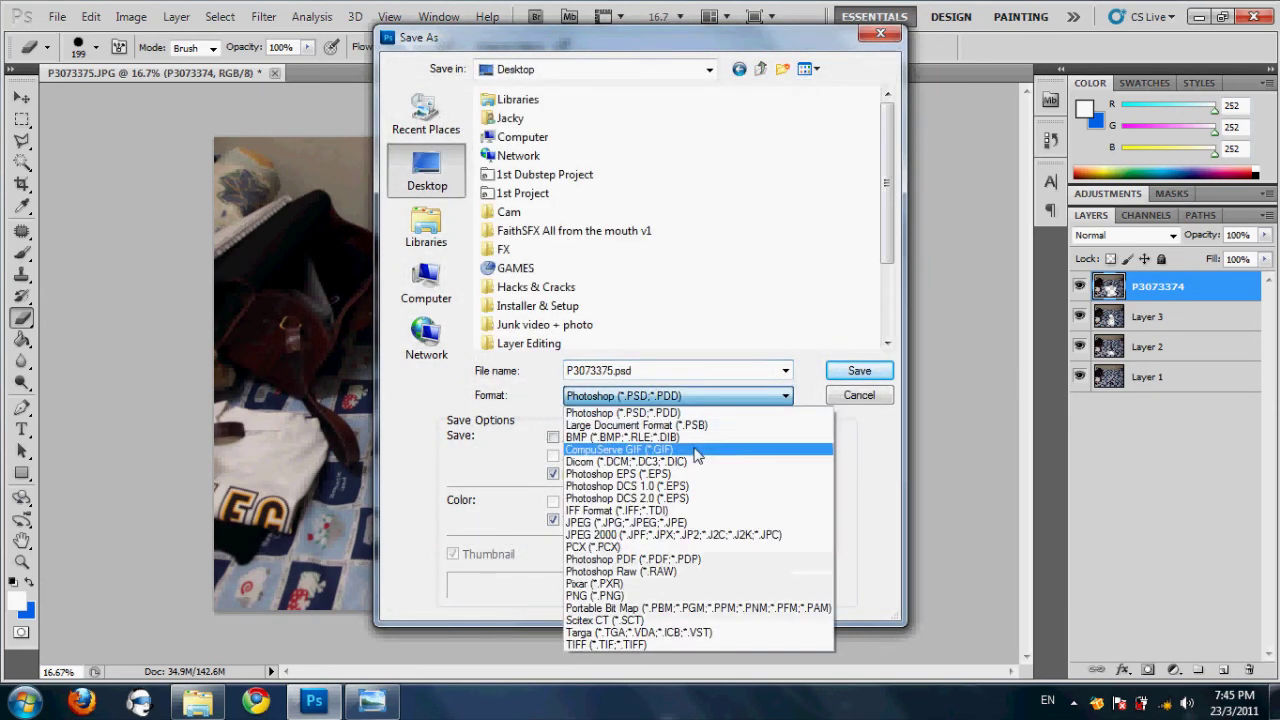
{"action": "left_click", "coordinate": [681, 523]}
{"action": "left_click", "coordinate": [855, 371]}
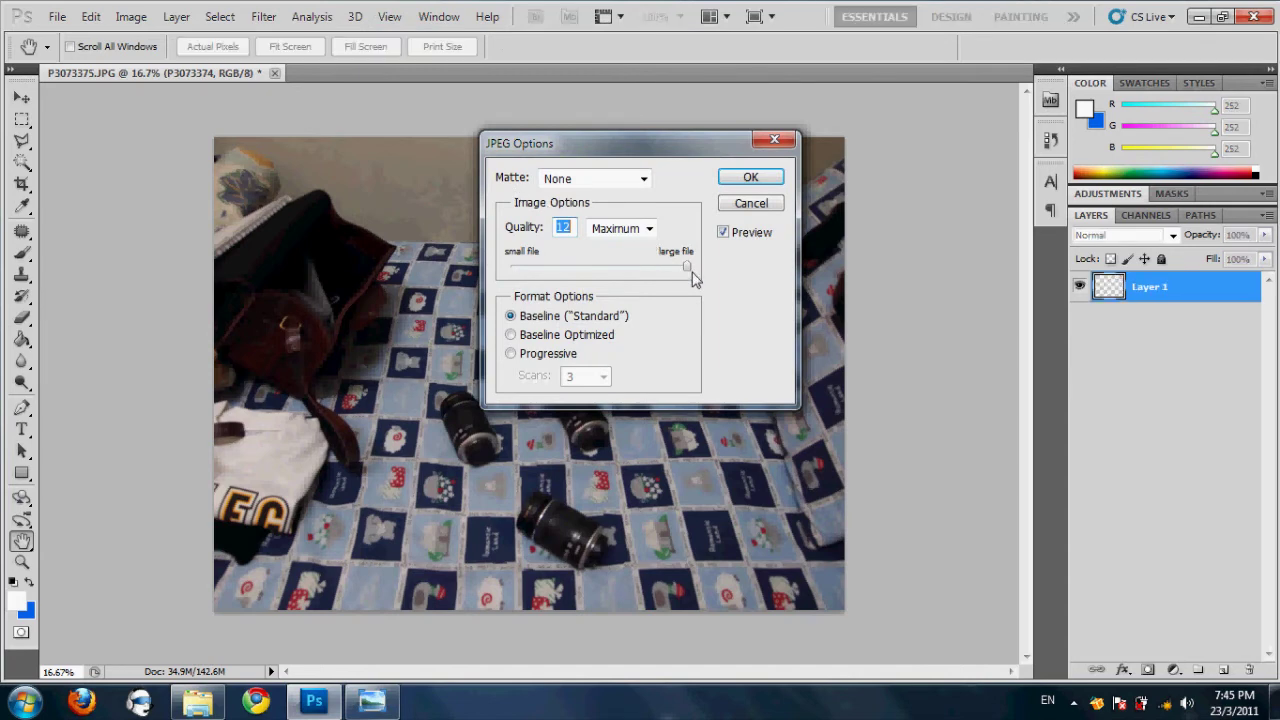
{"action": "left_click_drag", "start_coordinate": [687, 272], "coordinate": [690, 255]}
{"action": "left_click", "coordinate": [751, 180]}
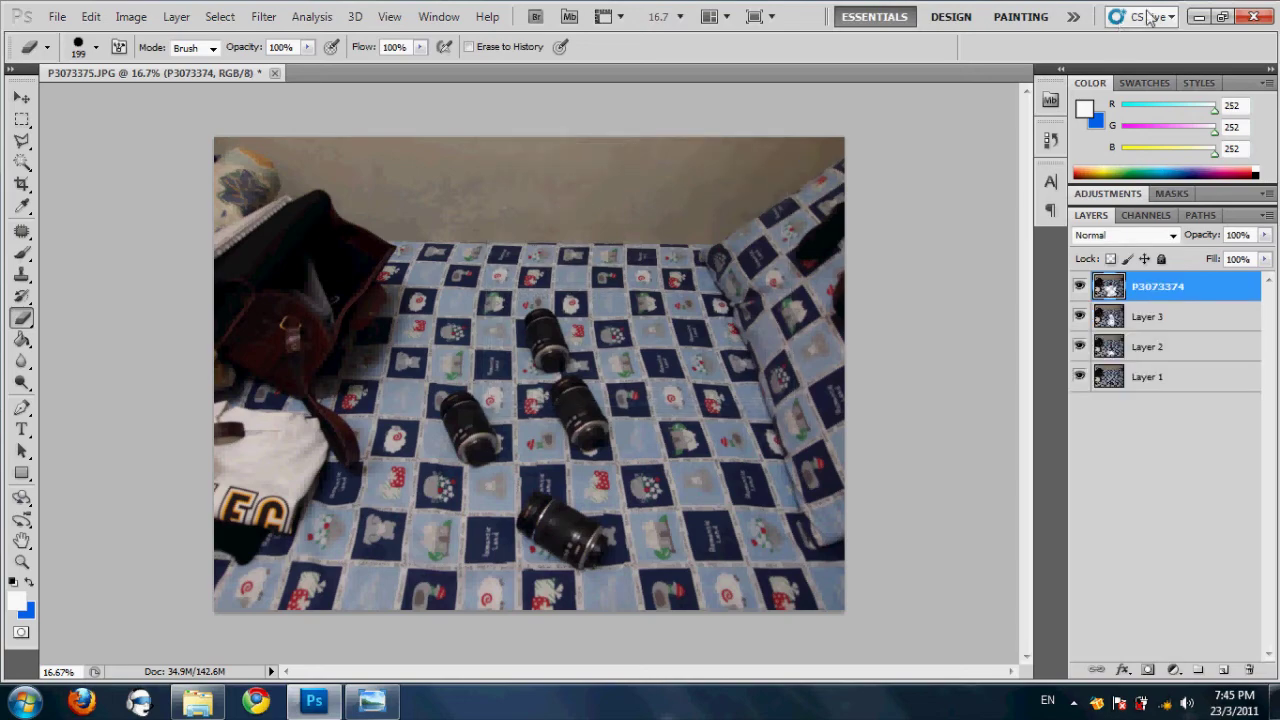
{"action": "left_click", "coordinate": [1198, 16]}
Step: Open the saved P3073375 image from the desktop in Windows Photo Viewer
{"action": "left_click", "coordinate": [183, 145]}
{"action": "double_click", "coordinate": [180, 145]}
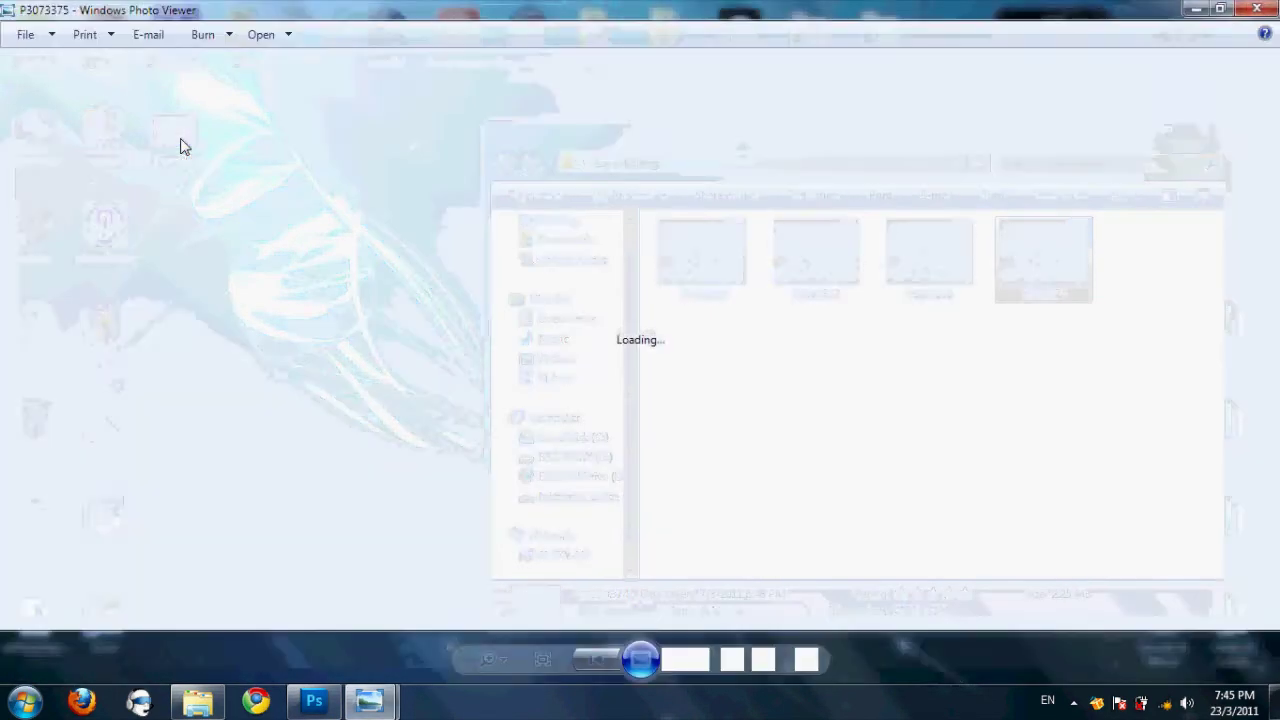